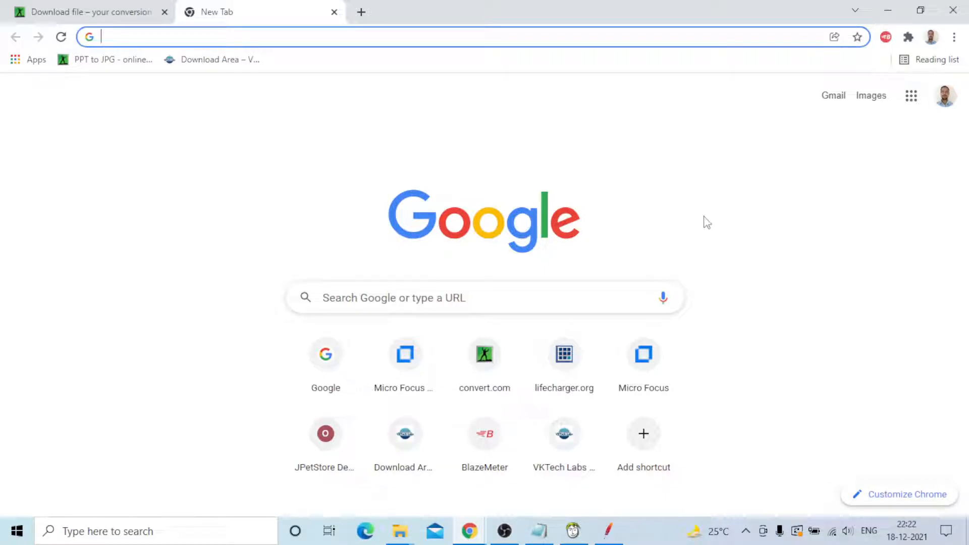
Step: In the Notepad note, cut the existing URL and write the heading "HOW TO RECORD THE SCRIPT IN BADBOY TOOL"
{"action": "left_click", "coordinate": [546, 536]}
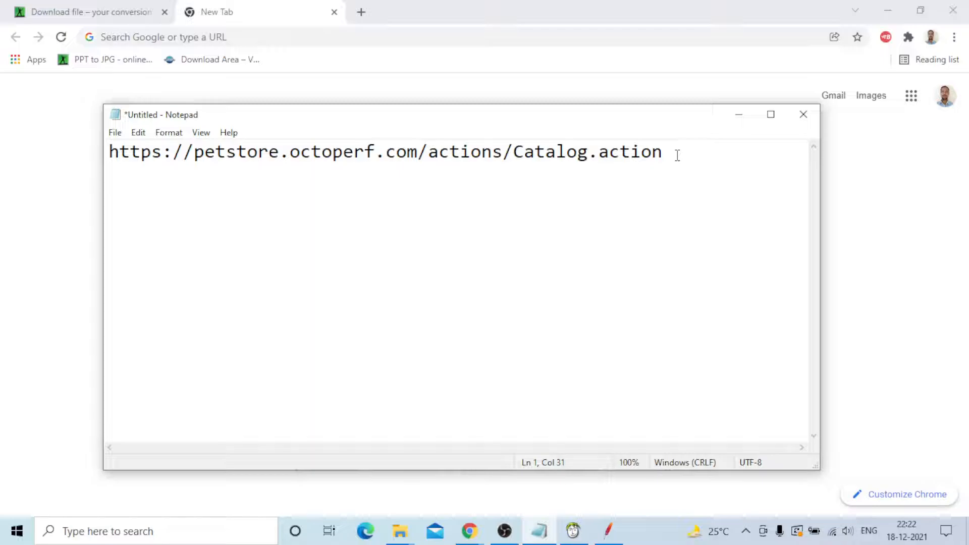
{"action": "key", "text": "ctrl+a"}
{"action": "key", "text": "ctrl+x"}
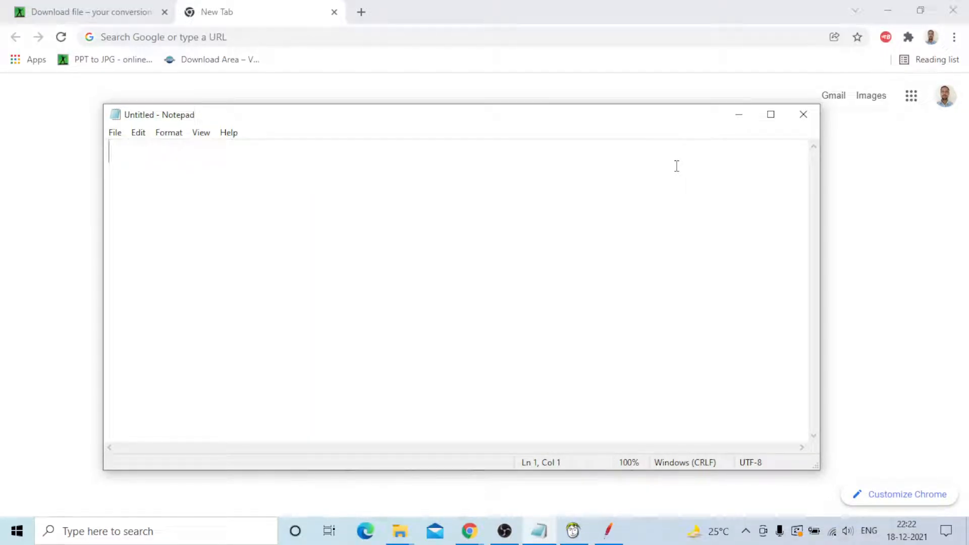
{"action": "type", "text": "how"}
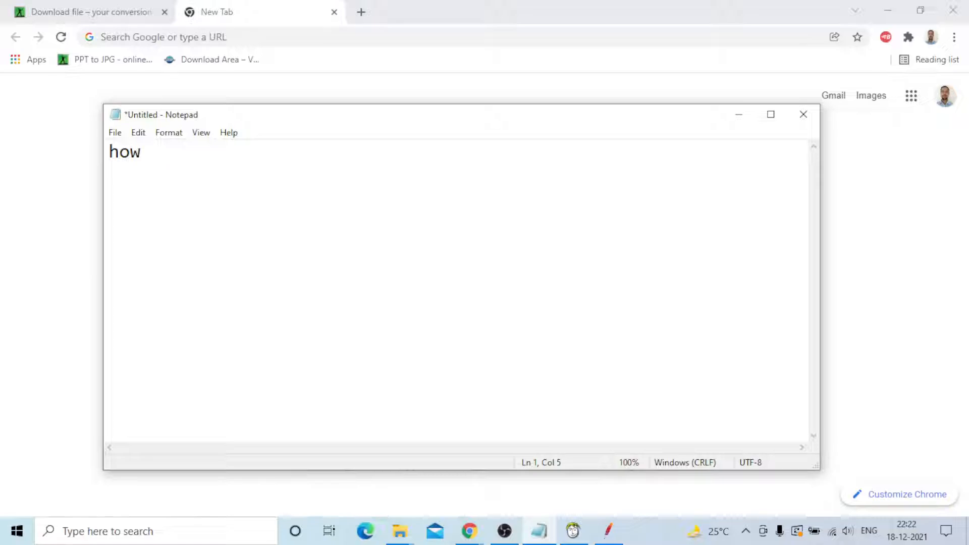
{"action": "key", "text": "BackSpace"}
{"action": "key", "text": "ctrl+z"}
{"action": "type", "text": "HOW TO RECORD THE SCRIPT IN BADBOY TOOL"}
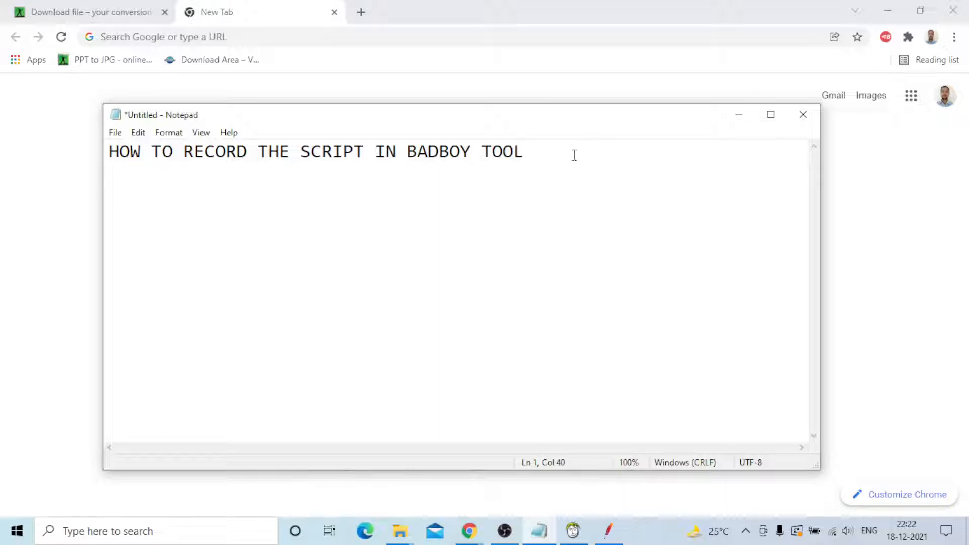
{"action": "key", "text": "Return"}
{"action": "key", "text": "Return"}
{"action": "key", "text": "ctrl+v"}
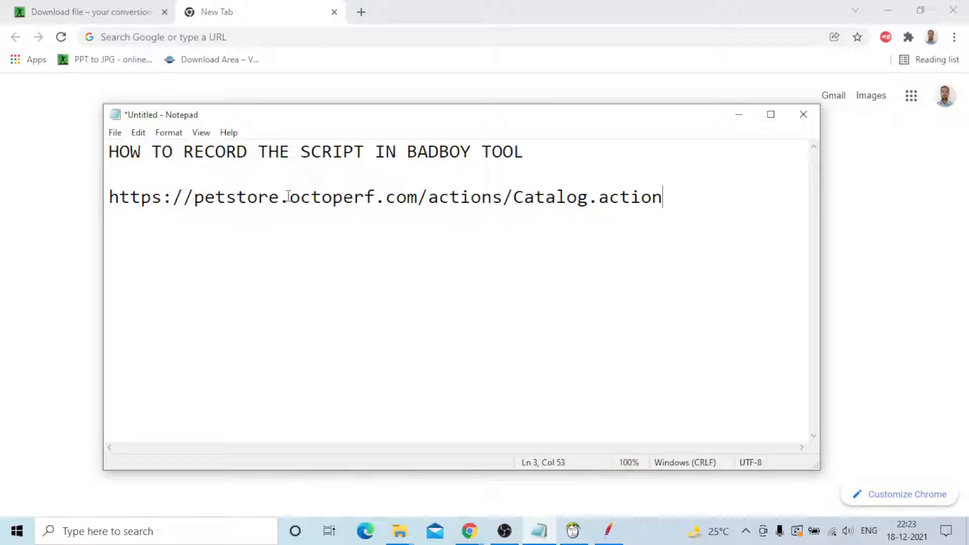
{"action": "left_click", "coordinate": [739, 114]}
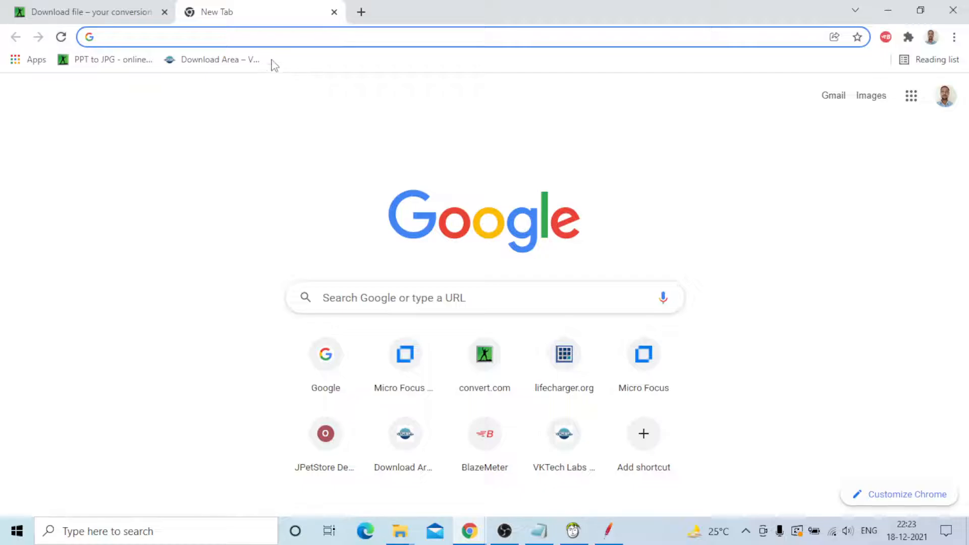
Step: Switch to Badboy and turn off recording
{"action": "left_click", "coordinate": [573, 530]}
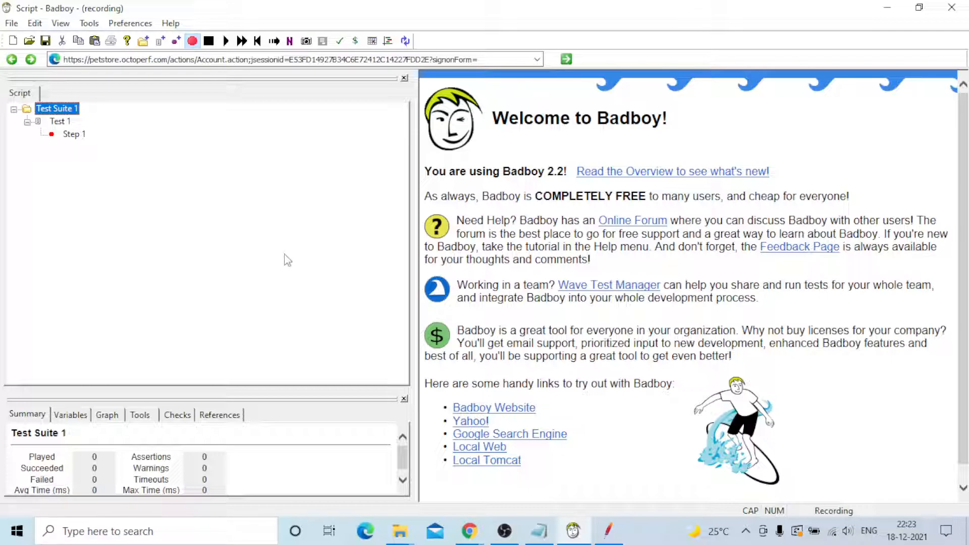
{"action": "left_click", "coordinate": [192, 42]}
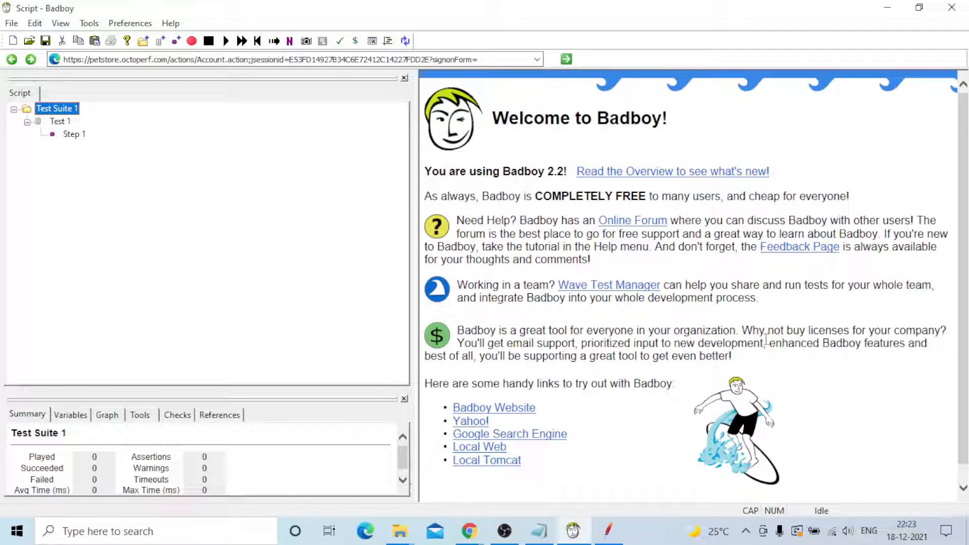
Step: Resize the panes to give the summary and browser areas more room, and clear the URL from the address field
{"action": "left_click_drag", "start_coordinate": [224, 385], "coordinate": [227, 266]}
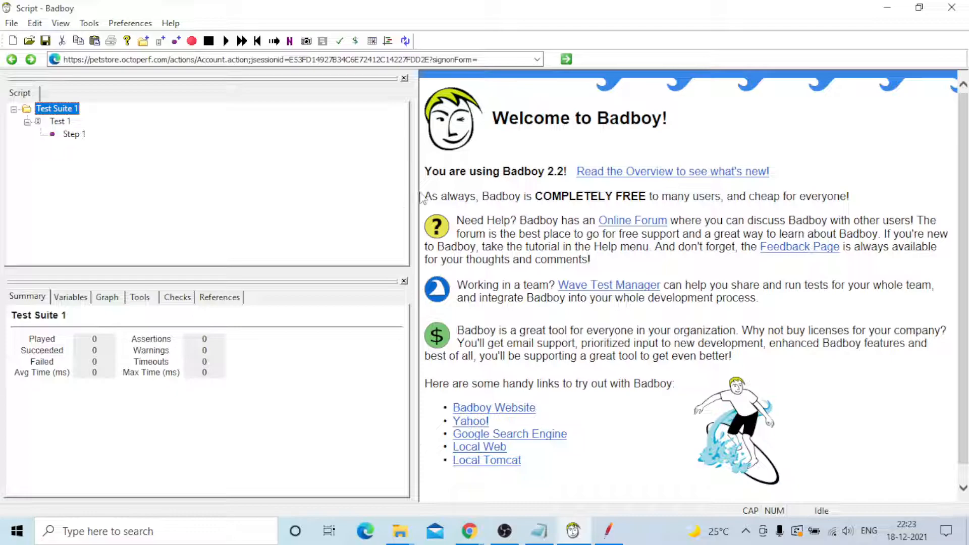
{"action": "left_click_drag", "start_coordinate": [410, 195], "coordinate": [319, 195]}
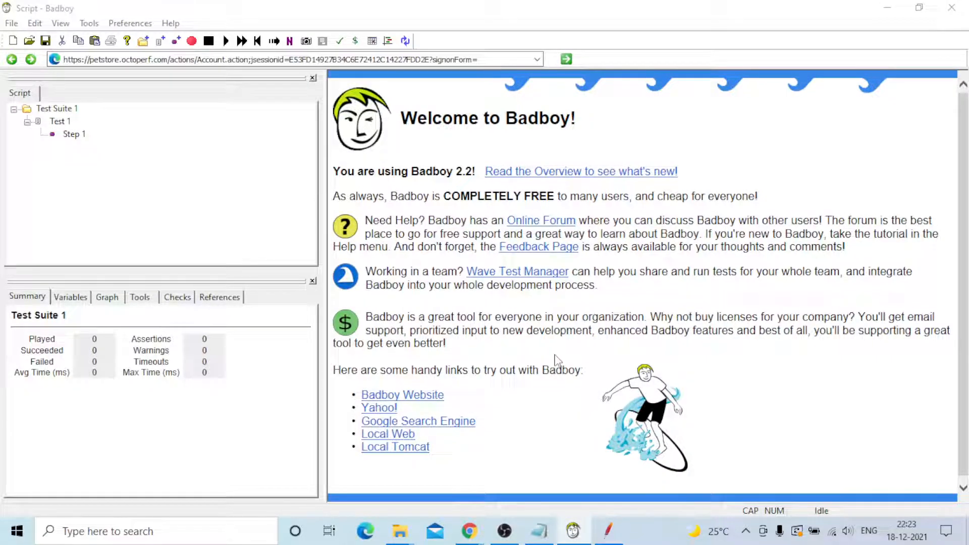
{"action": "left_click", "coordinate": [202, 60]}
{"action": "key", "text": "BackSpace"}
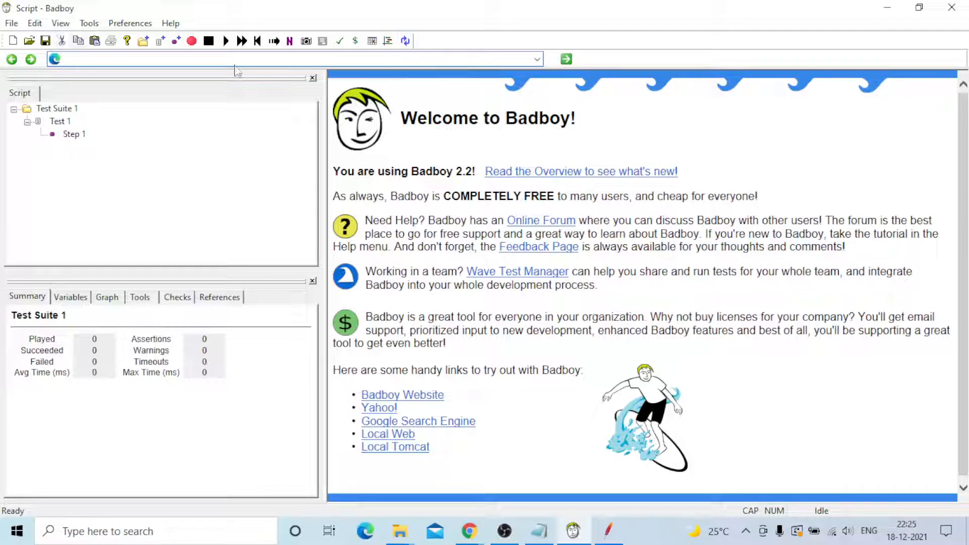
Step: Examine Badboy's available file, editing, view, tool, preference and help commands
{"action": "left_click", "coordinate": [12, 23]}
{"action": "mouse_move", "coordinate": [34, 23]}
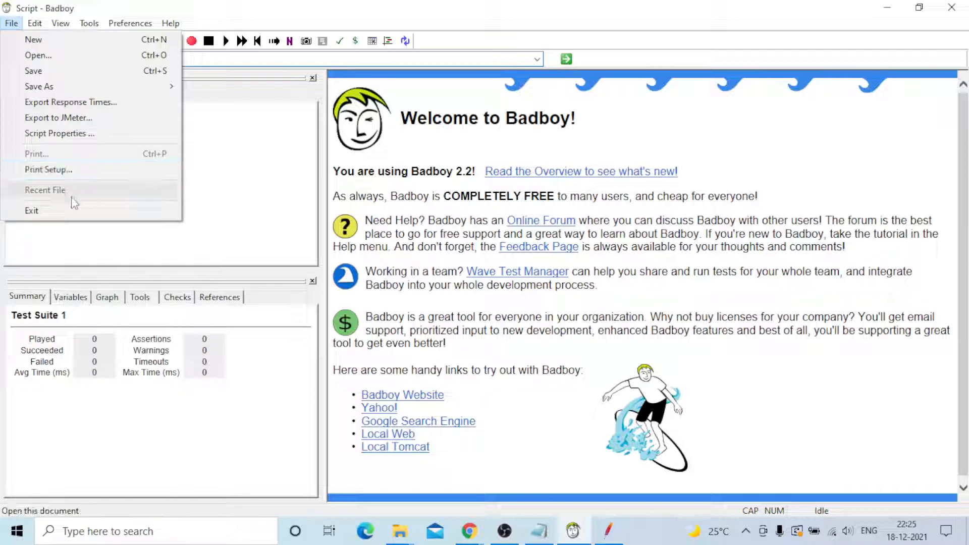
{"action": "mouse_move", "coordinate": [37, 29]}
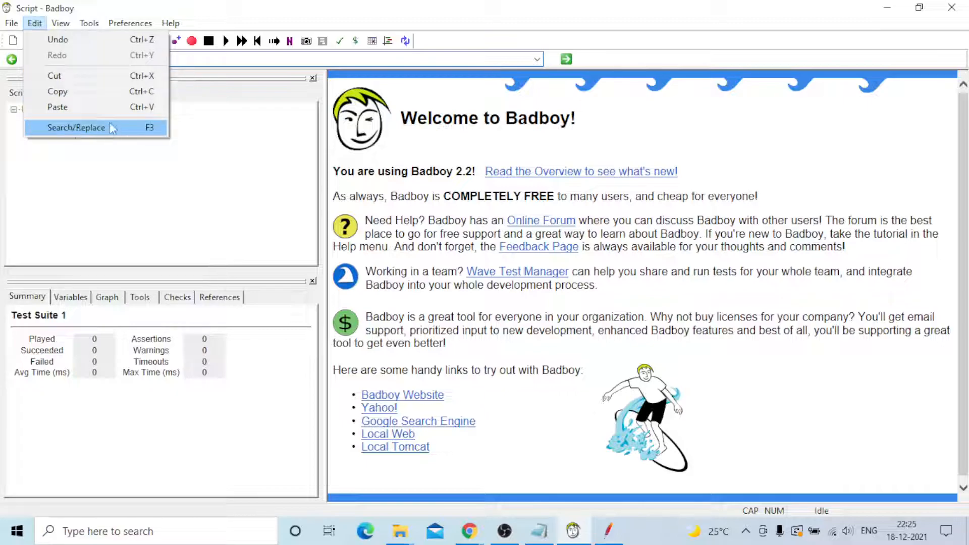
{"action": "mouse_move", "coordinate": [69, 24]}
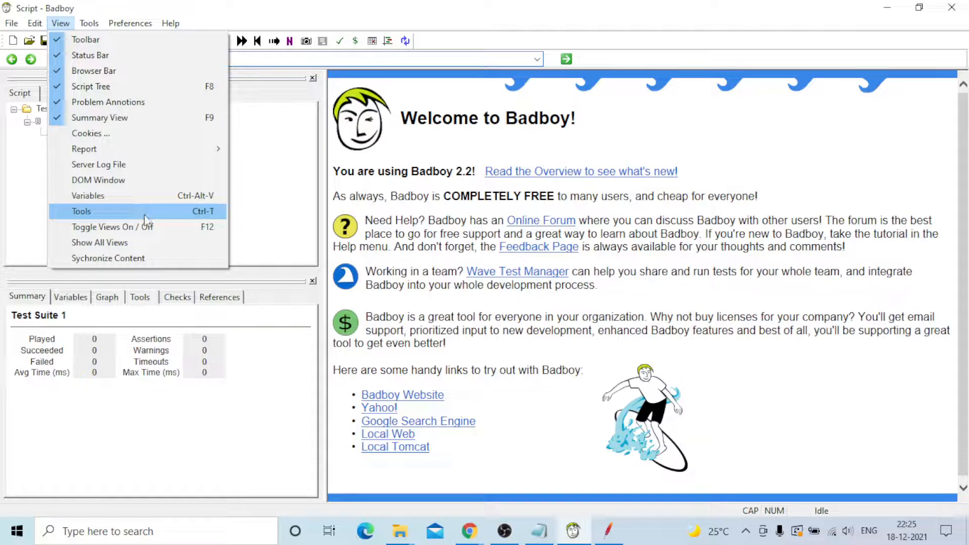
{"action": "left_click", "coordinate": [146, 240]}
{"action": "left_click", "coordinate": [94, 23]}
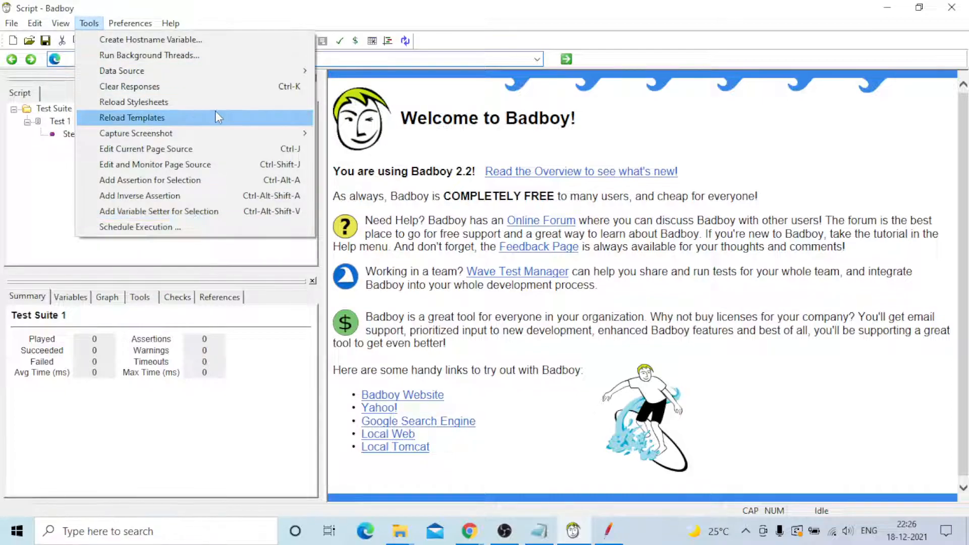
{"action": "mouse_move", "coordinate": [230, 68]}
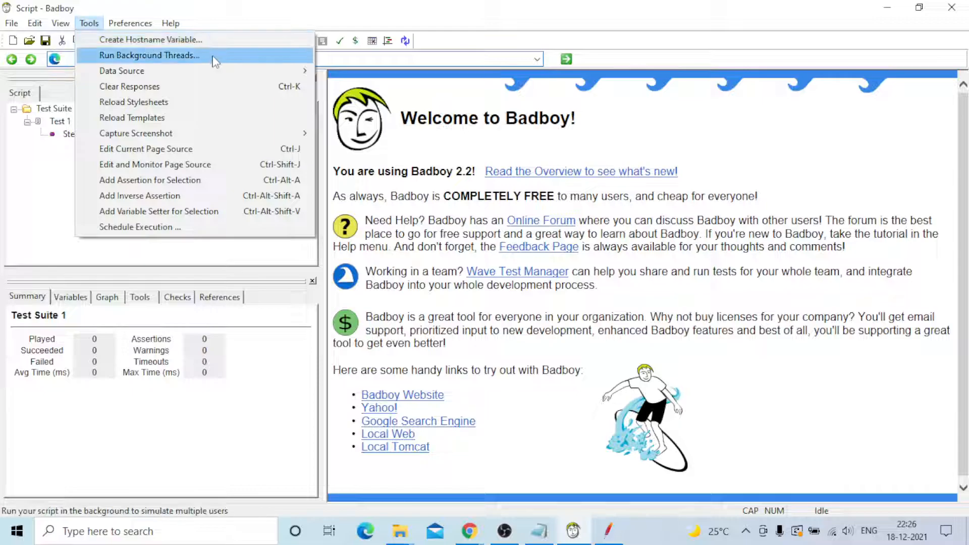
{"action": "mouse_move", "coordinate": [185, 79]}
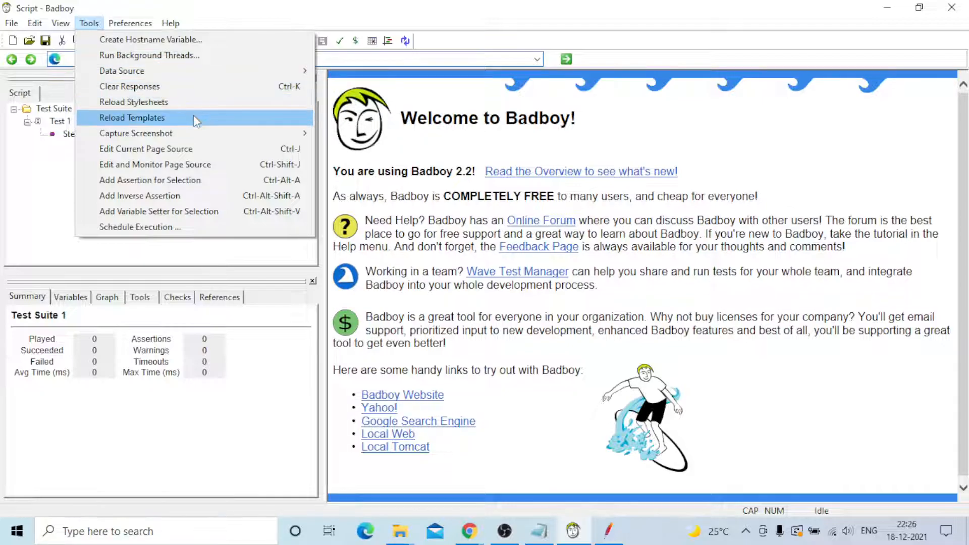
{"action": "mouse_move", "coordinate": [201, 134]}
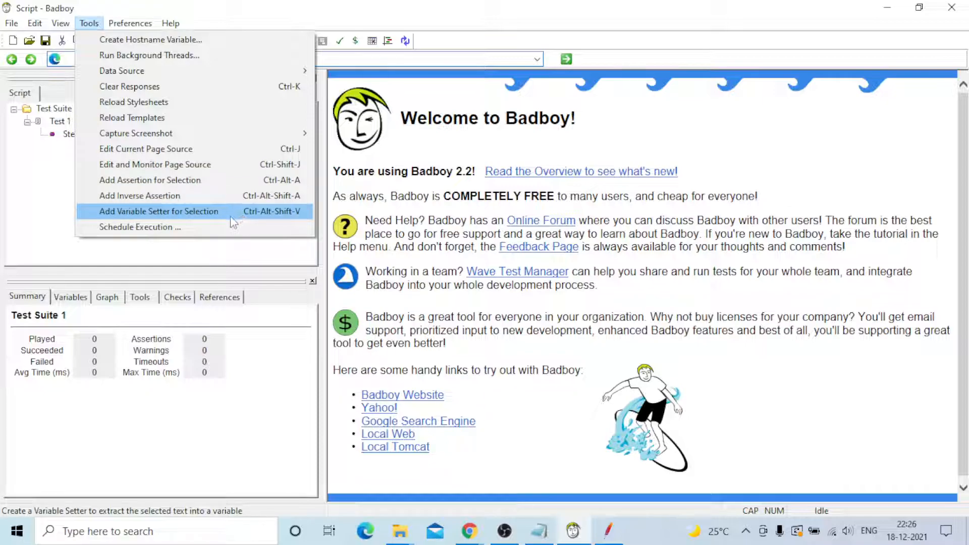
{"action": "mouse_move", "coordinate": [138, 30]}
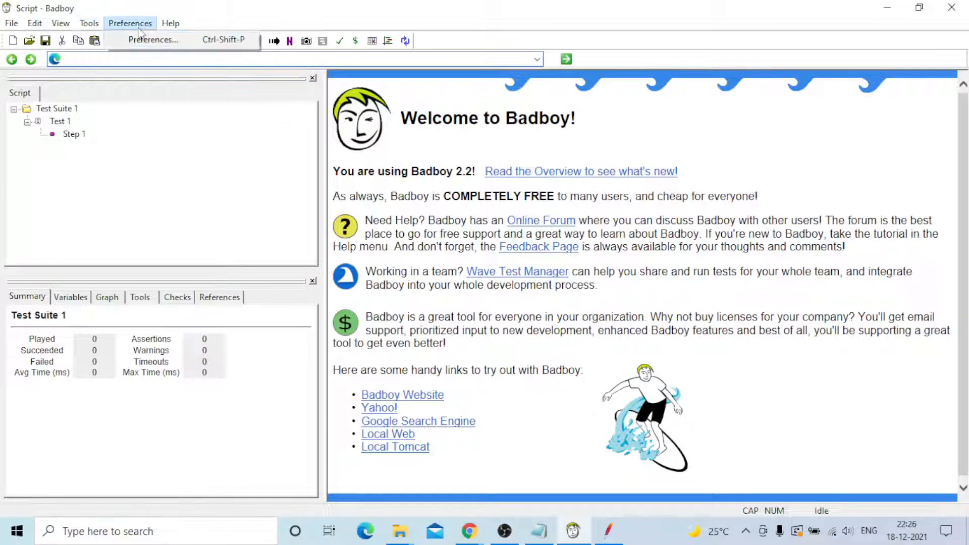
{"action": "mouse_move", "coordinate": [170, 23]}
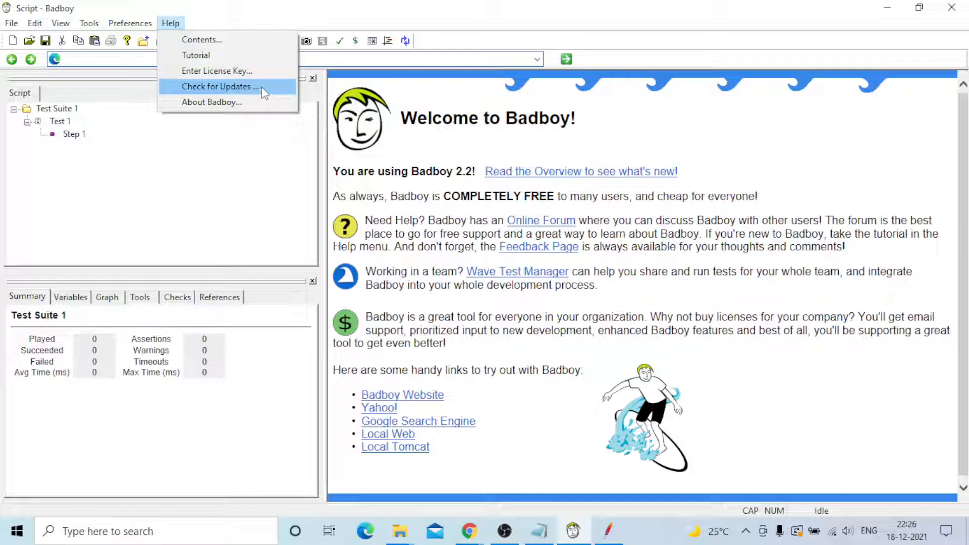
{"action": "left_click", "coordinate": [170, 23]}
Step: Open the Badboy preferences and review the general, playing, programs and recording settings
{"action": "left_click", "coordinate": [130, 23]}
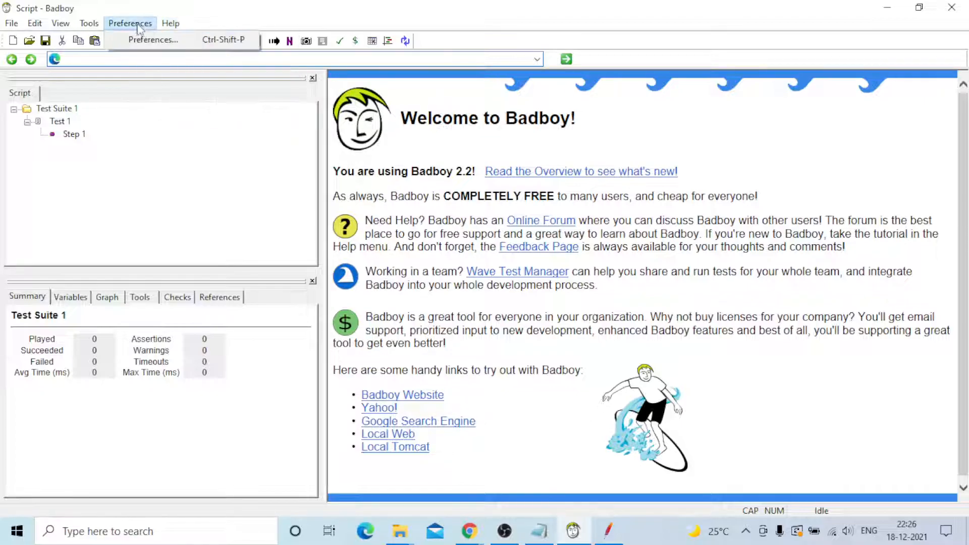
{"action": "left_click", "coordinate": [162, 40]}
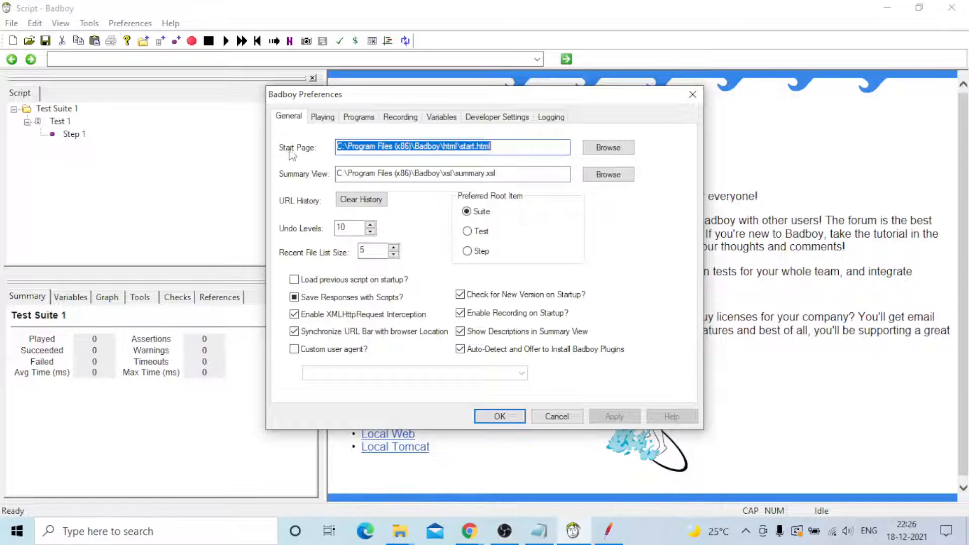
{"action": "left_click", "coordinate": [512, 151]}
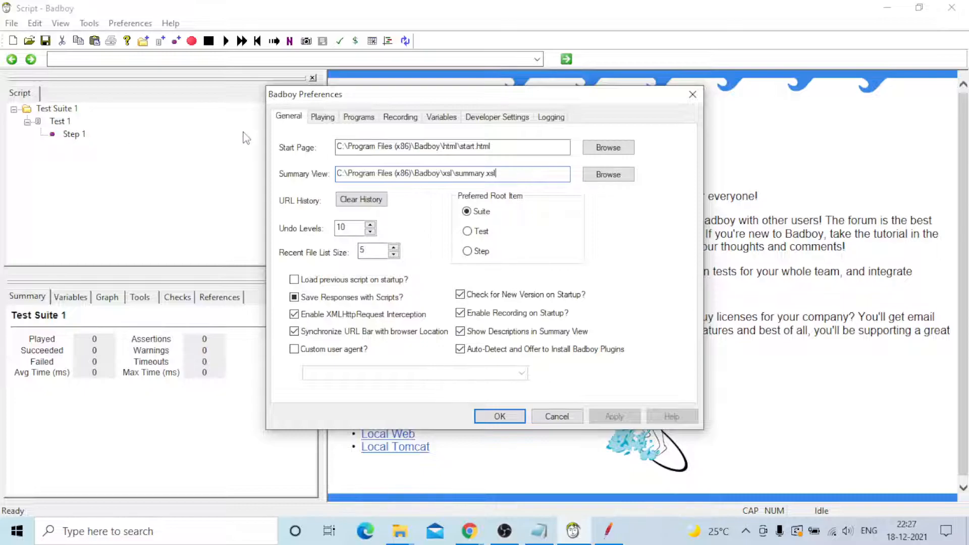
{"action": "left_click", "coordinate": [323, 117]}
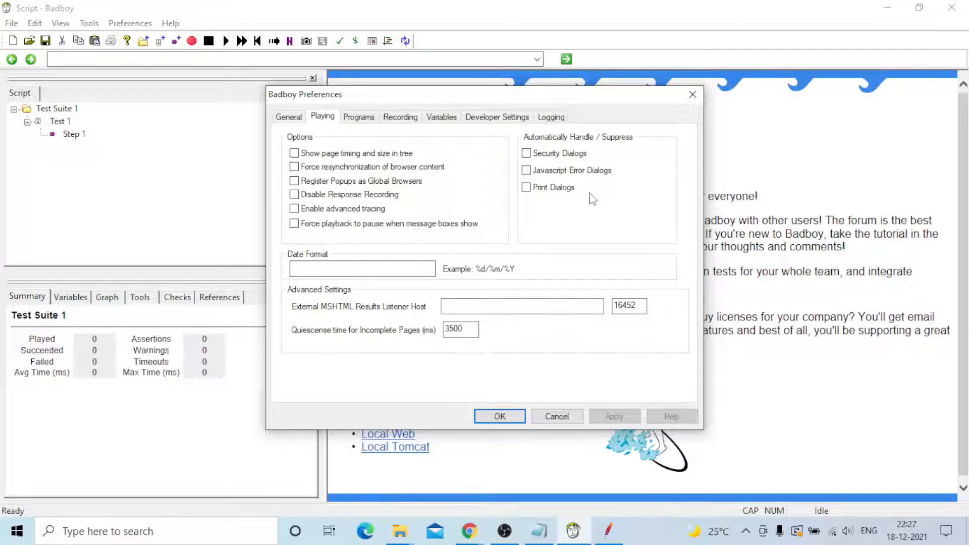
{"action": "left_click", "coordinate": [367, 118]}
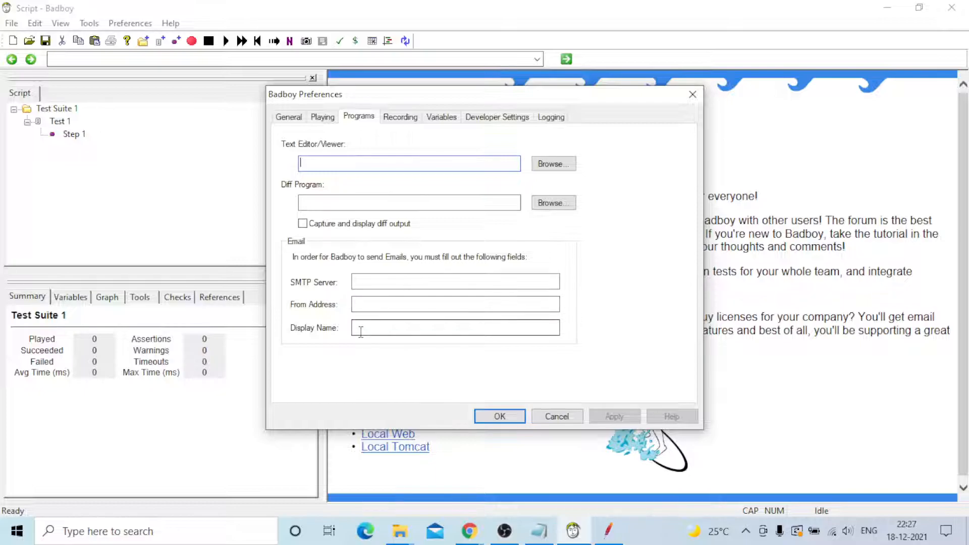
{"action": "left_click", "coordinate": [401, 117]}
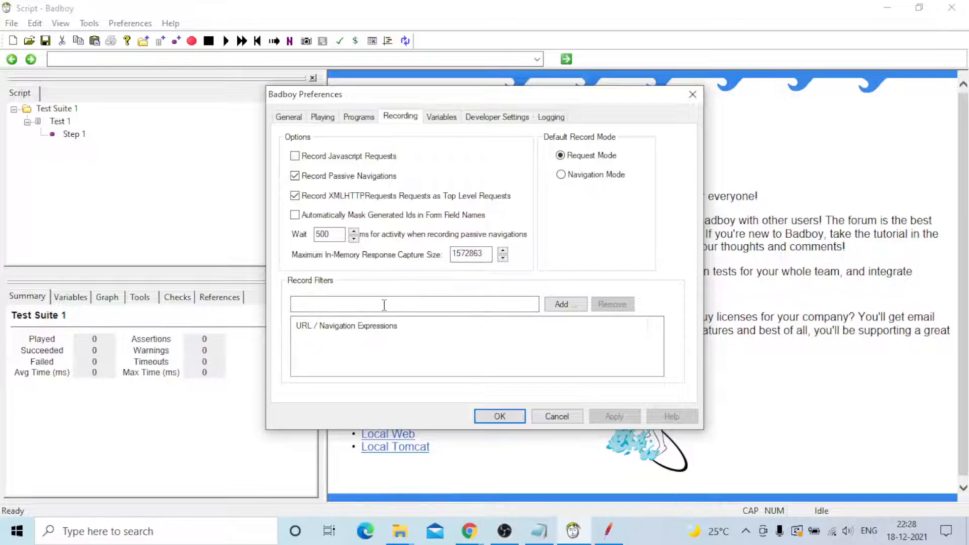
Step: Review the jsessionid and VIEWSTATE variables, the developer settings and the logging settings, and close the preferences
{"action": "left_click", "coordinate": [446, 119]}
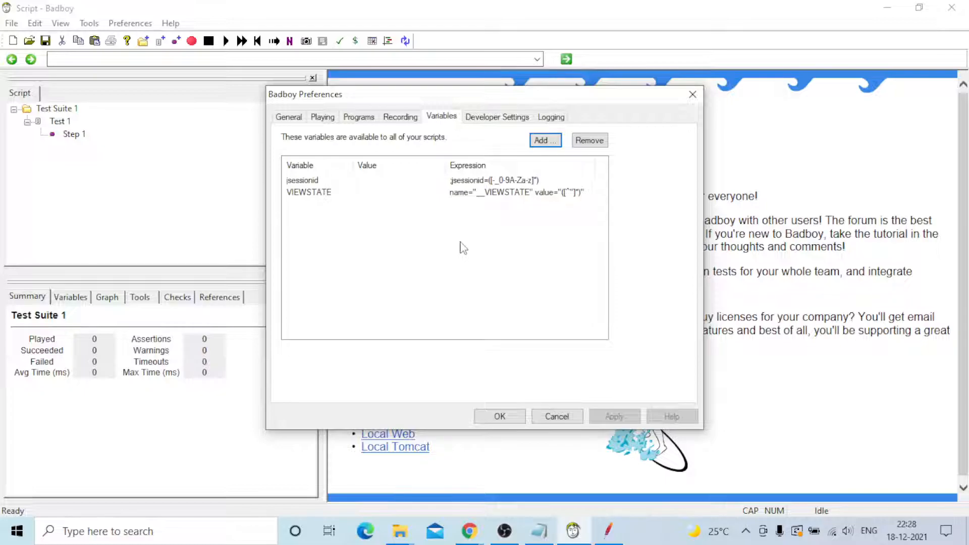
{"action": "left_click", "coordinate": [305, 182]}
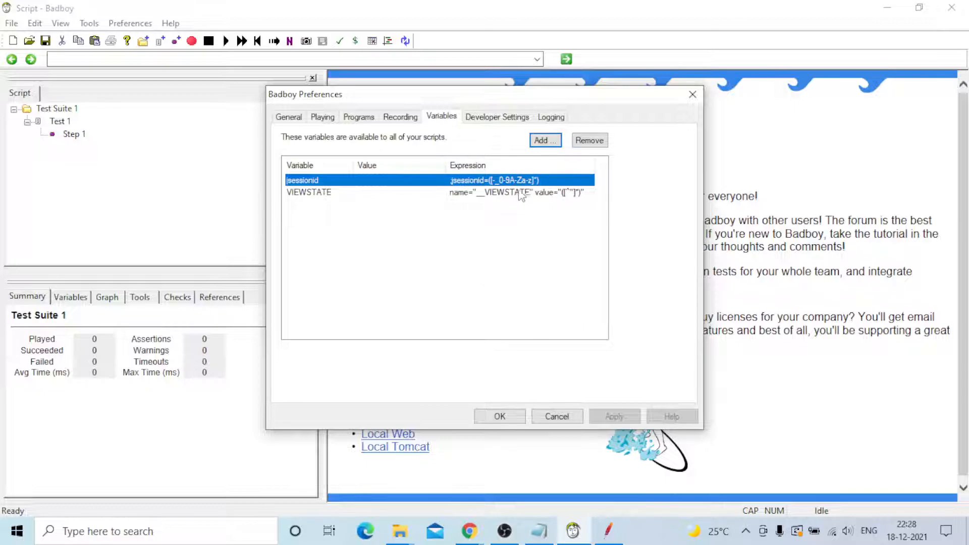
{"action": "left_click", "coordinate": [308, 194]}
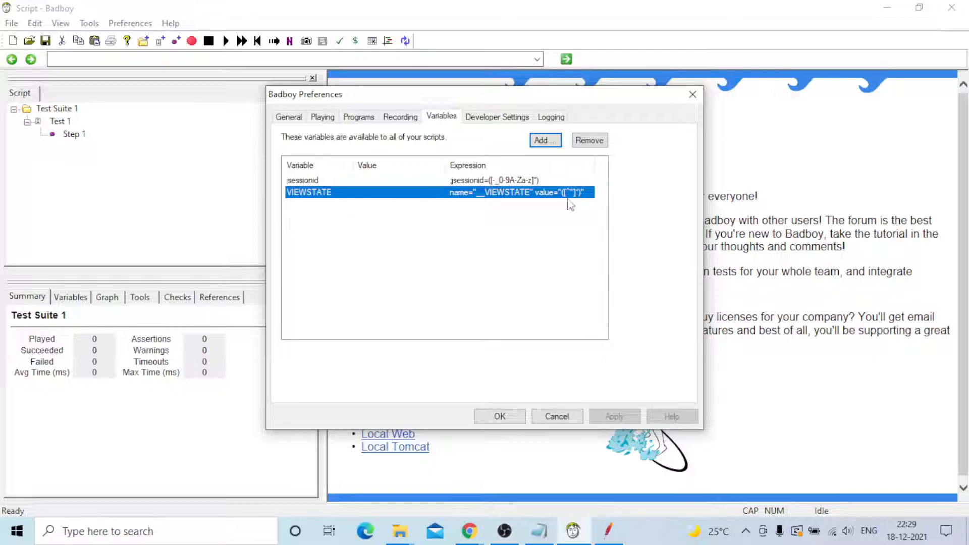
{"action": "left_click", "coordinate": [499, 120]}
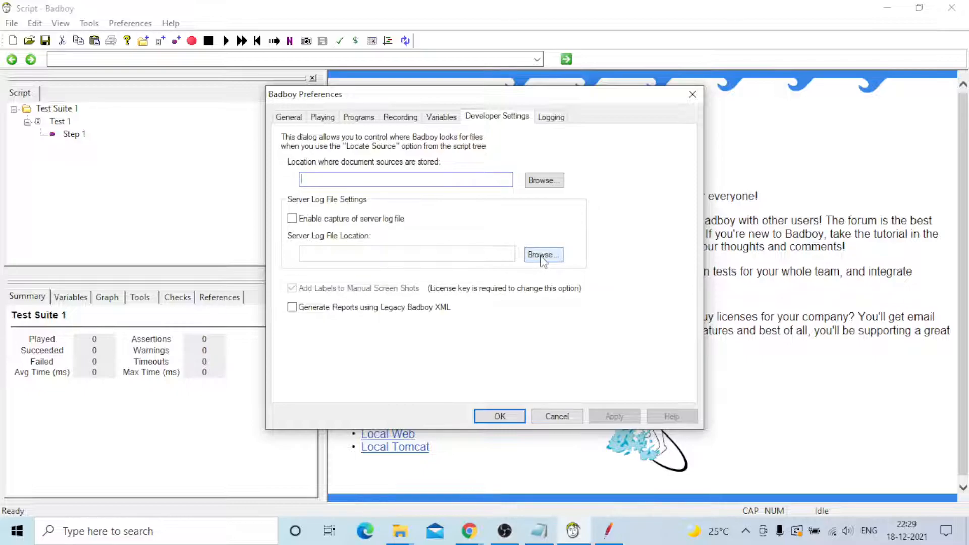
{"action": "left_click", "coordinate": [552, 120]}
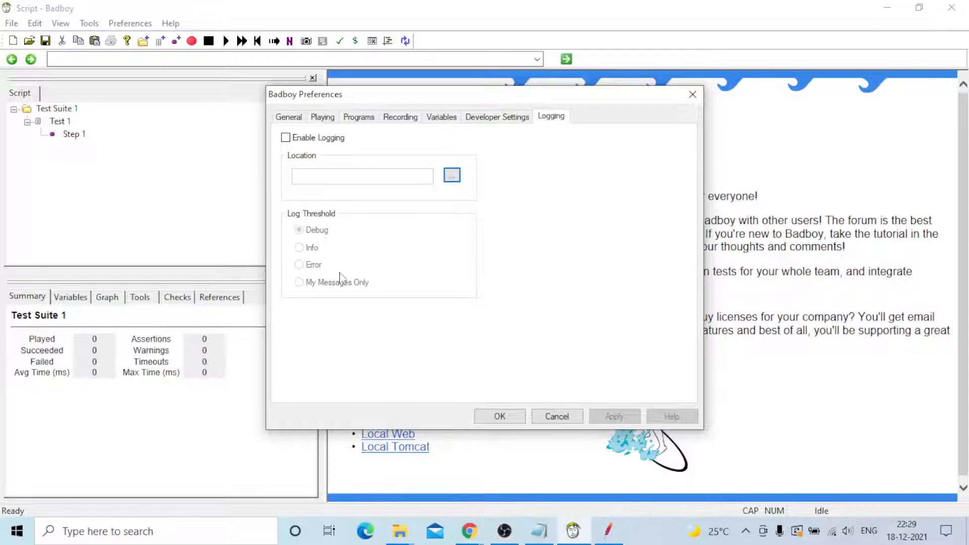
{"action": "left_click", "coordinate": [506, 417]}
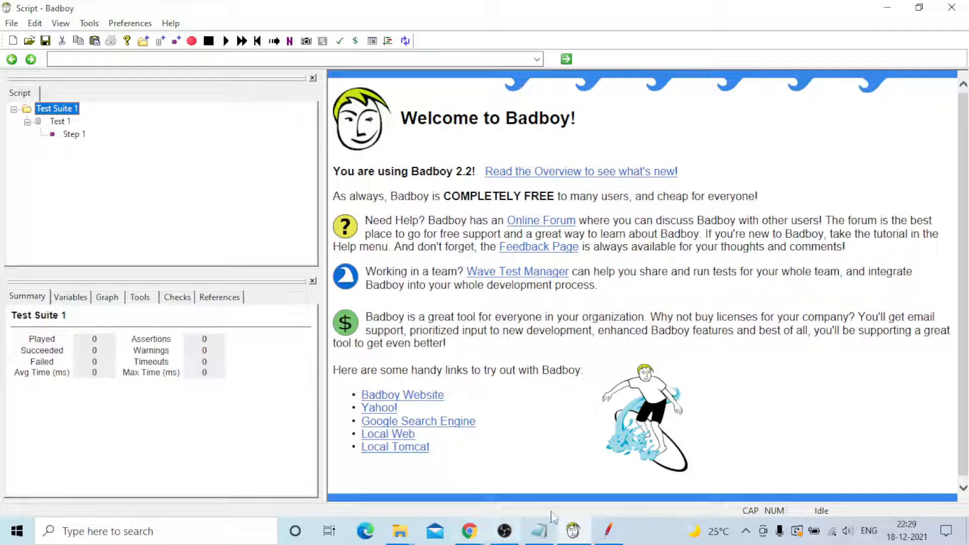
{"action": "left_click", "coordinate": [538, 531]}
{"action": "left_click_drag", "start_coordinate": [664, 197], "coordinate": [98, 207]}
{"action": "key", "text": "ctrl+c"}
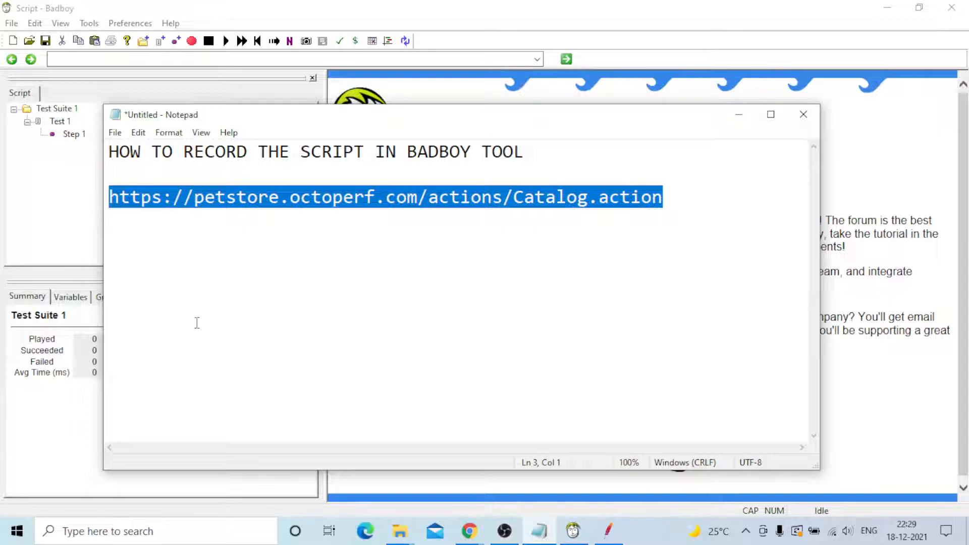
{"action": "left_click", "coordinate": [58, 197]}
{"action": "left_click", "coordinate": [88, 60]}
{"action": "key", "text": "ctrl+v"}
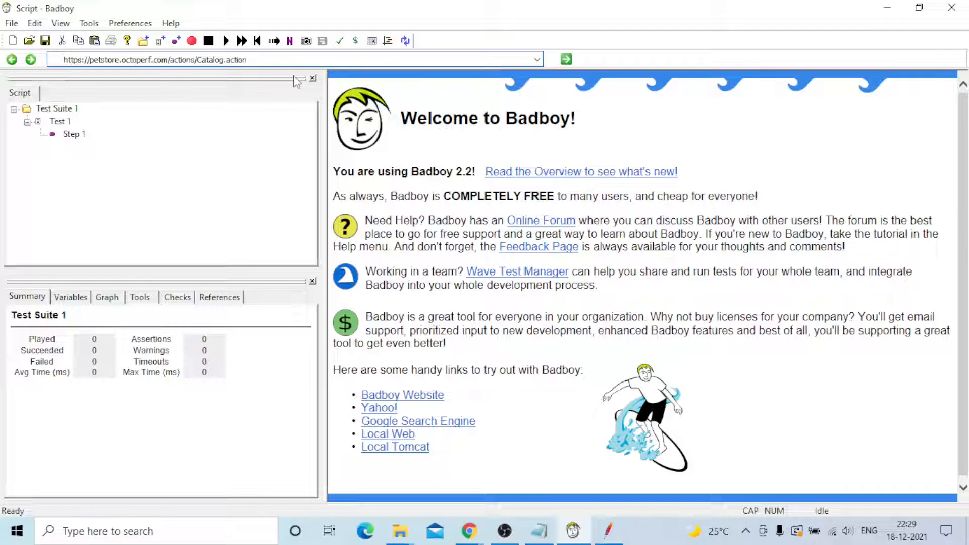
{"action": "key", "text": "Return"}
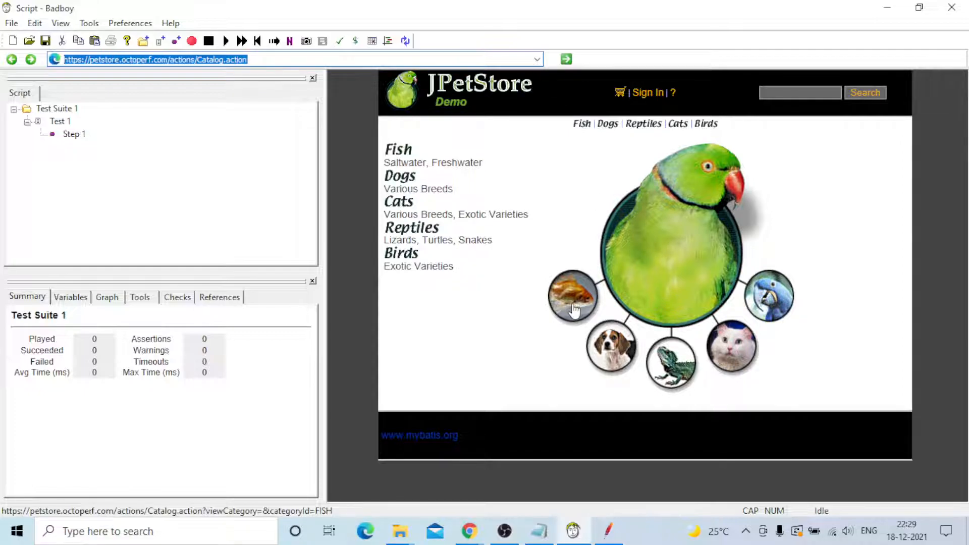
{"action": "left_click", "coordinate": [193, 42]}
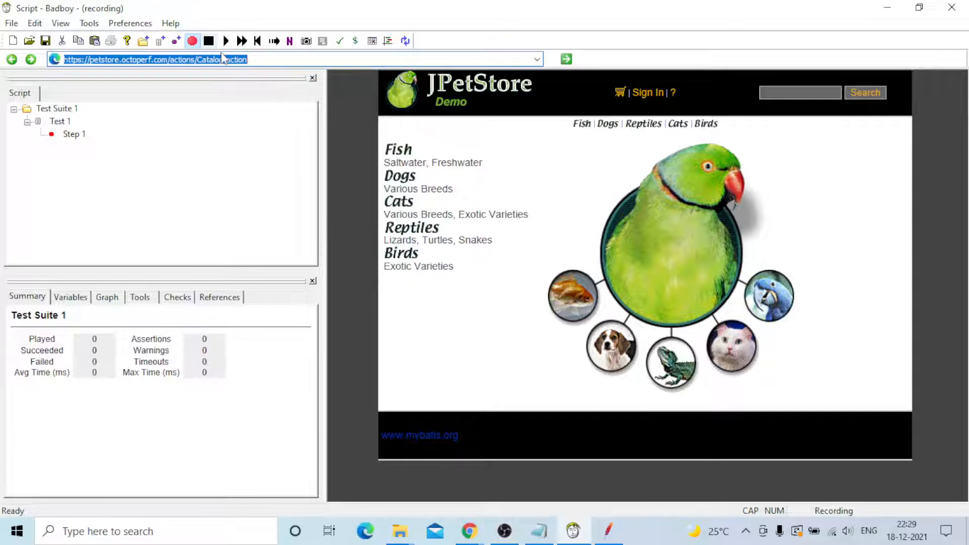
{"action": "left_click", "coordinate": [256, 58]}
{"action": "key", "text": "Return"}
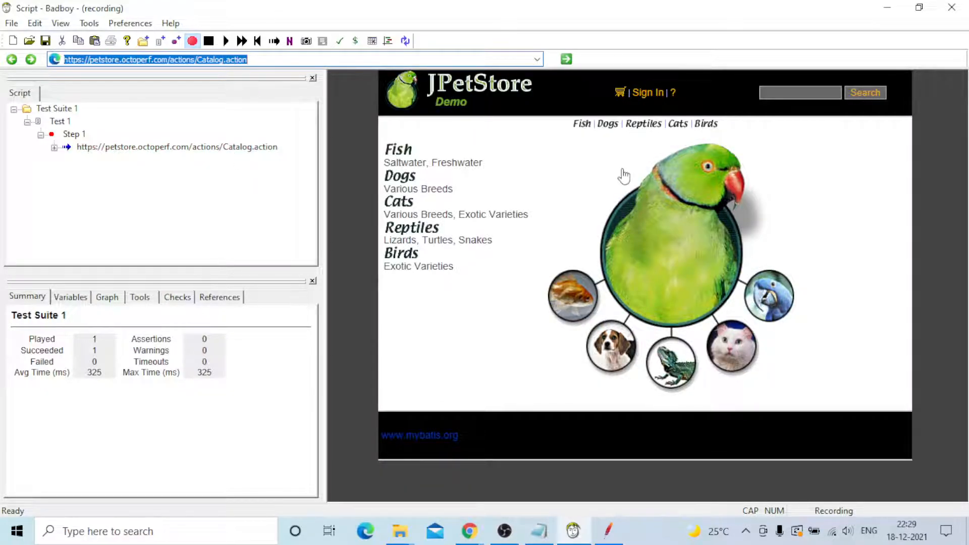
Step: Open the store's sign-in page and log in with the username j2ee and the account password
{"action": "left_click", "coordinate": [648, 94]}
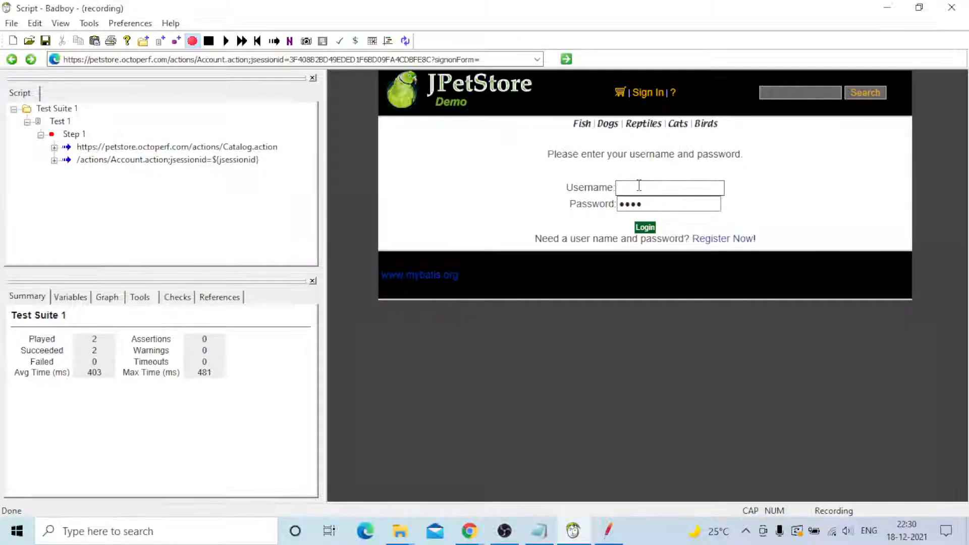
{"action": "key", "text": "Caps_Lock"}
{"action": "left_click", "coordinate": [639, 186]}
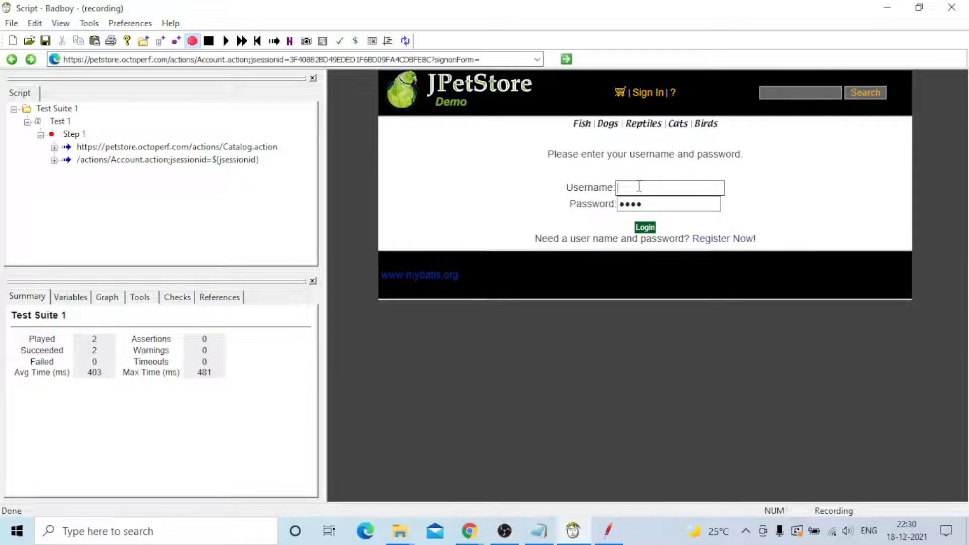
{"action": "type", "text": "j2ee"}
{"action": "key", "text": "Tab"}
{"action": "key", "text": "BackSpace"}
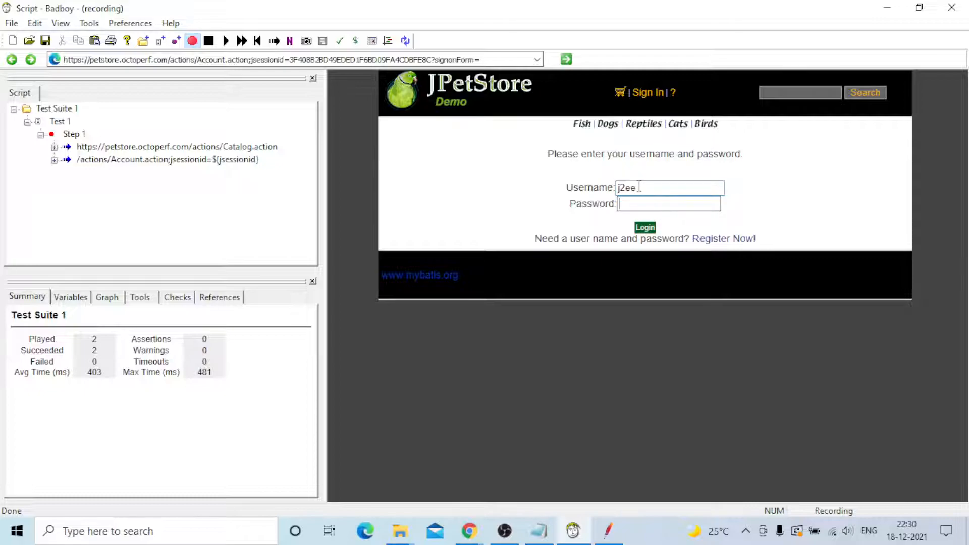
{"action": "type", "text": "••ee"}
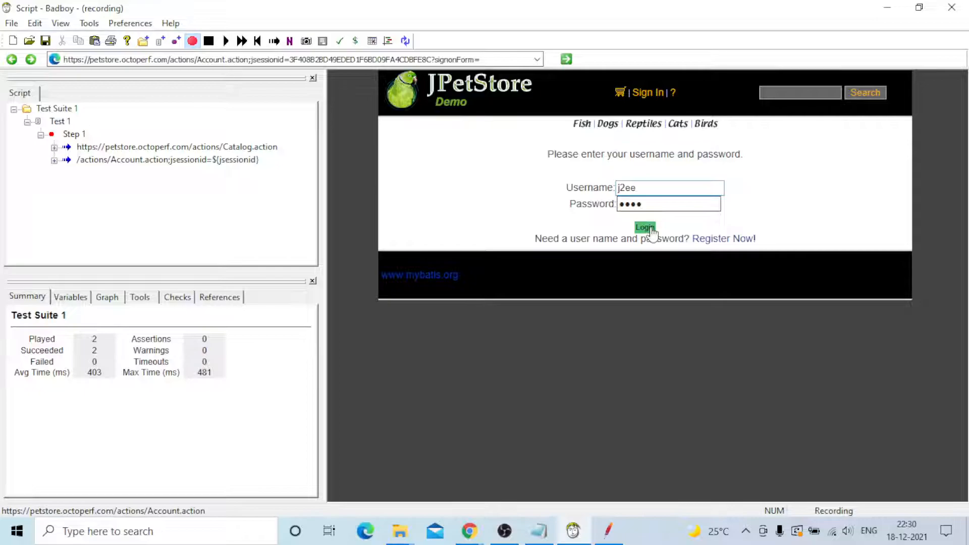
{"action": "left_click", "coordinate": [650, 229]}
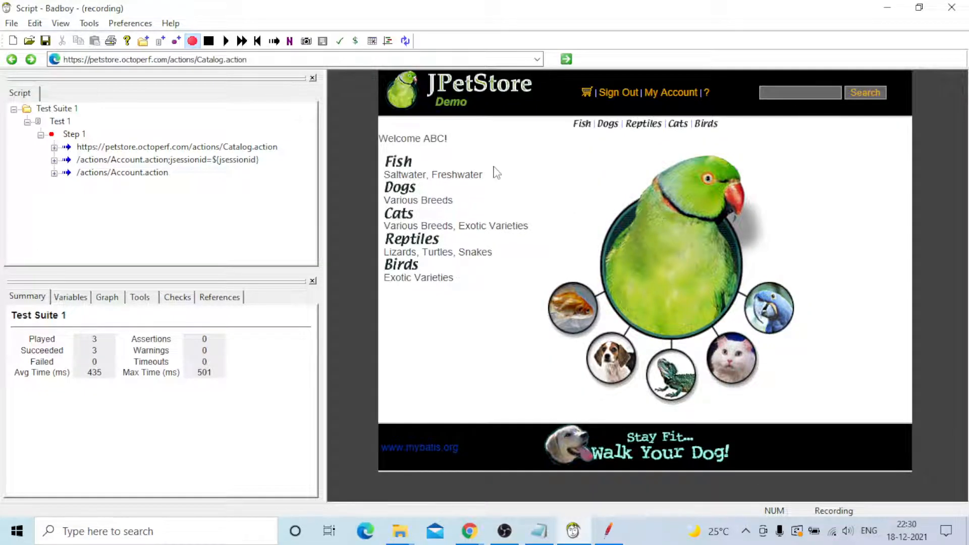
Step: Add the Large Angelfish, item EST-1 of product FI-SW-01 in the Fish category, to the cart
{"action": "left_click", "coordinate": [398, 162]}
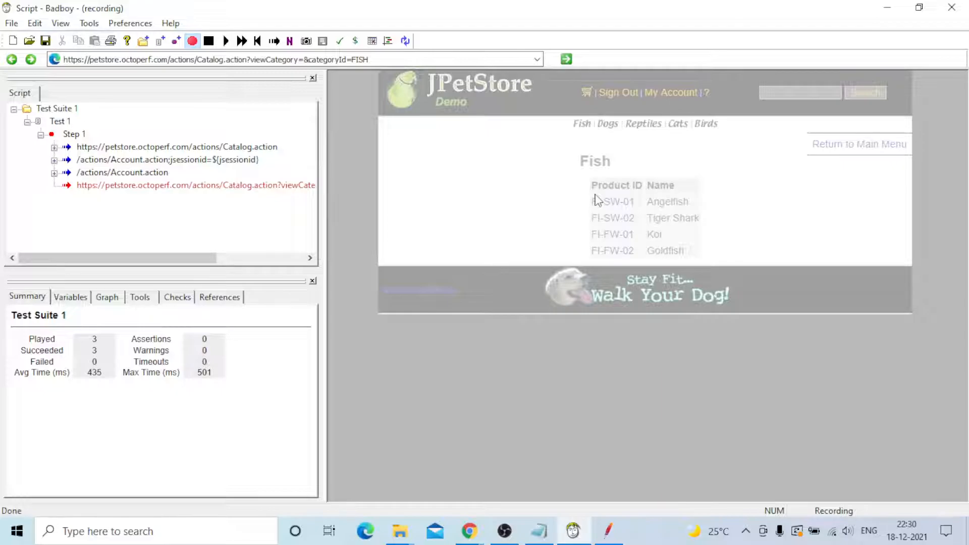
{"action": "left_click", "coordinate": [605, 201]}
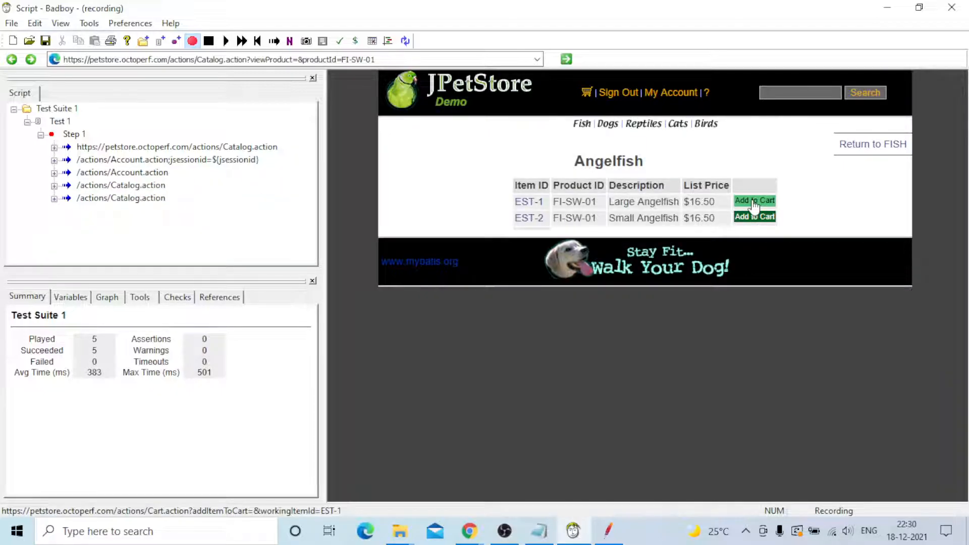
{"action": "left_click", "coordinate": [754, 204]}
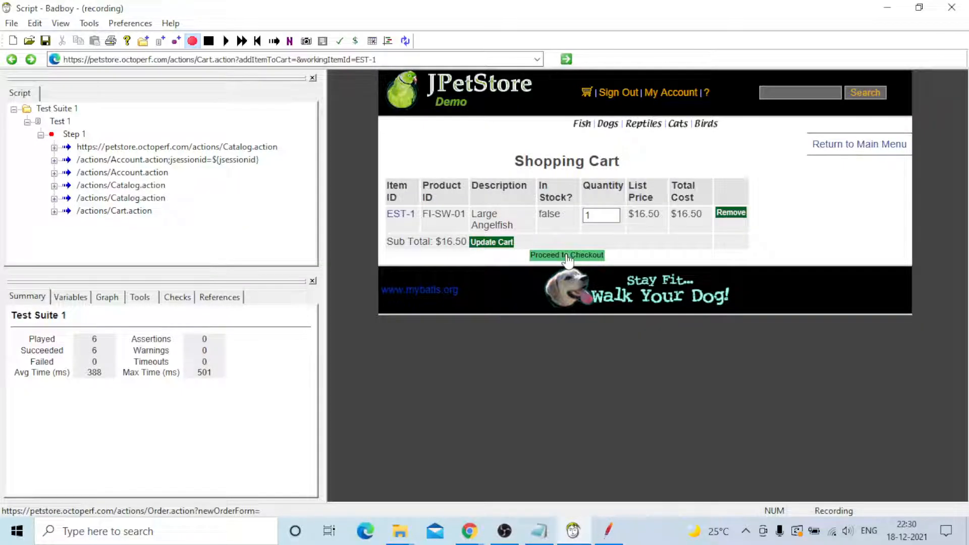
Step: Check out the cart with the prefilled payment and billing details, confirm the order and sign out of the store
{"action": "left_click", "coordinate": [567, 255]}
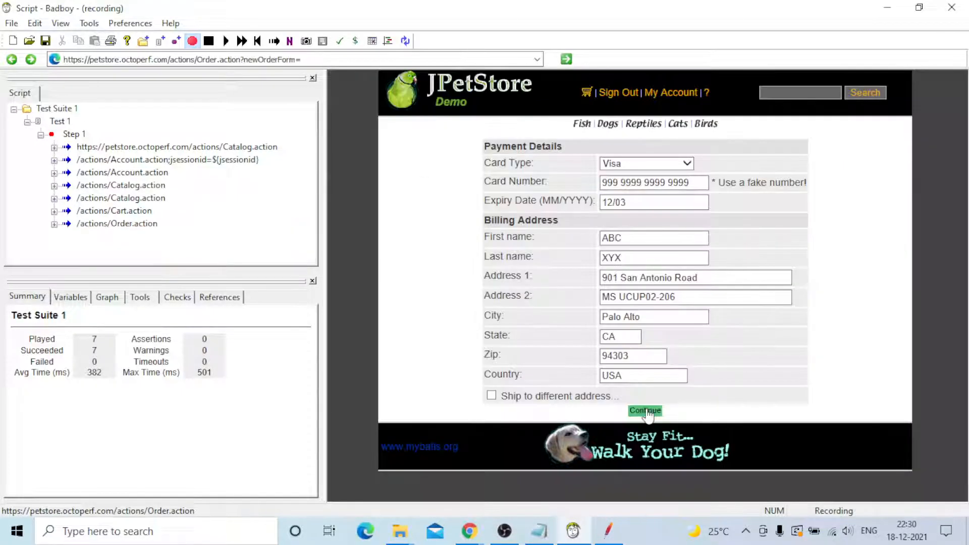
{"action": "left_click", "coordinate": [645, 409]}
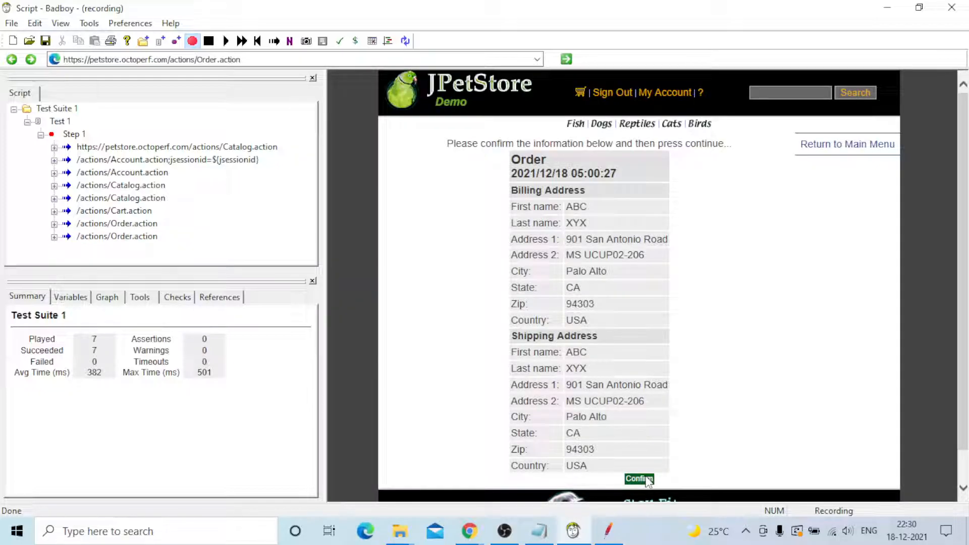
{"action": "left_click", "coordinate": [639, 478]}
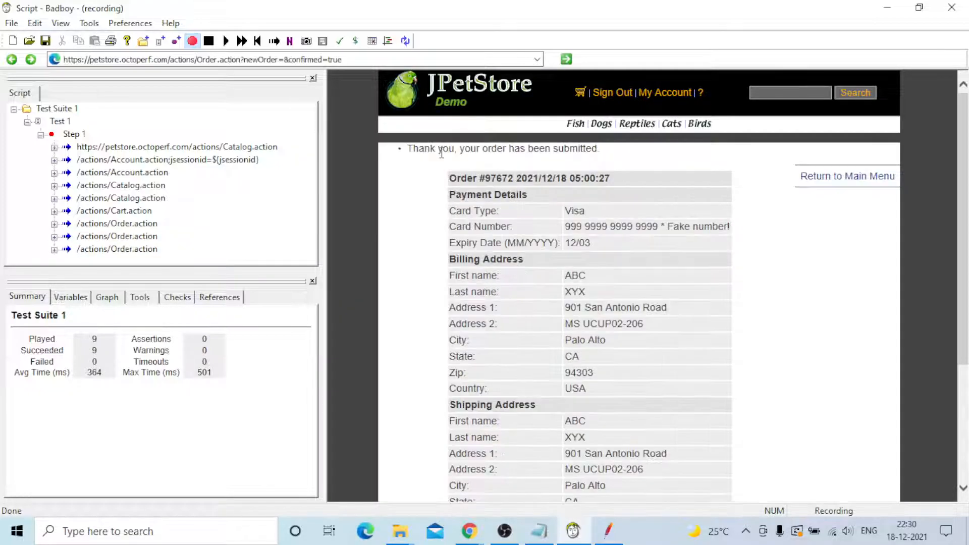
{"action": "left_click", "coordinate": [614, 93]}
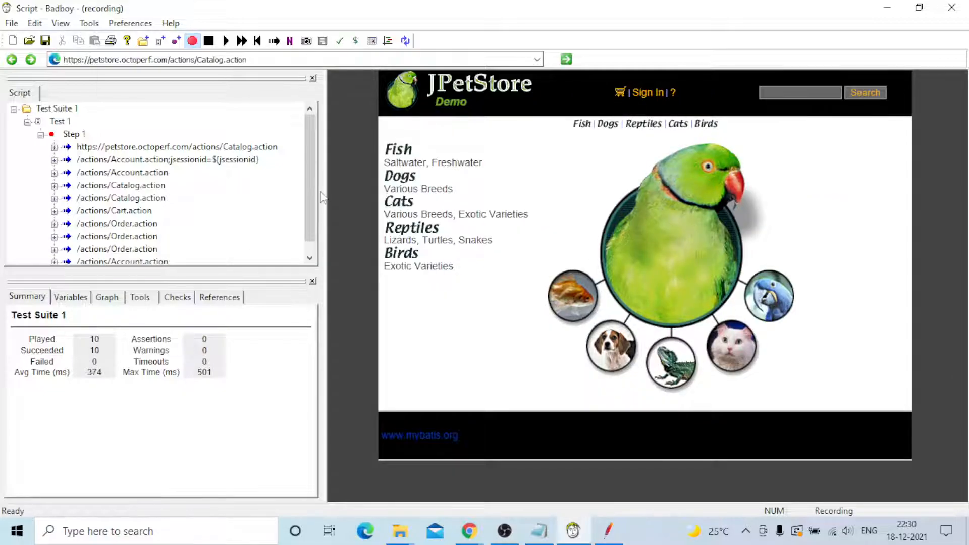
Step: Widen the script pane, with the references shown below it, and stop the recording
{"action": "left_click_drag", "start_coordinate": [328, 190], "coordinate": [391, 189]}
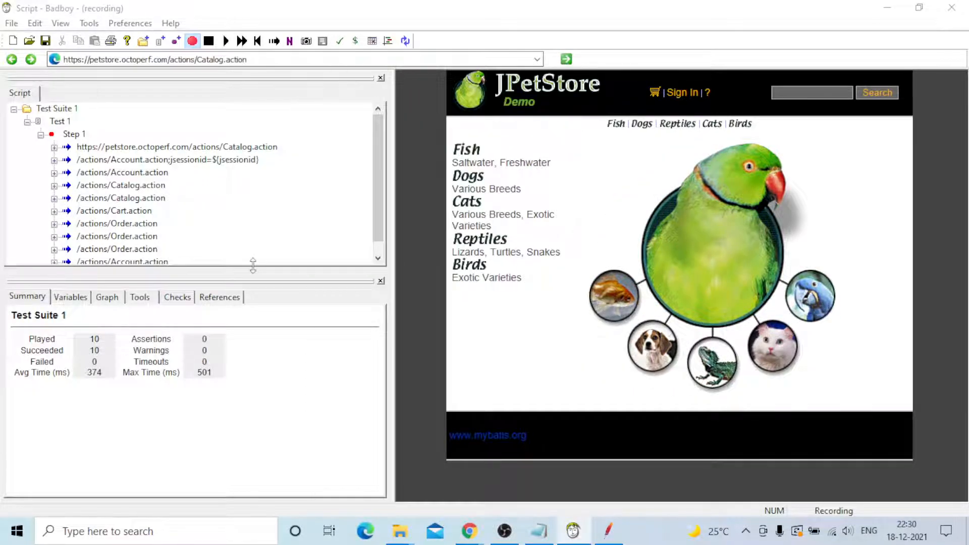
{"action": "left_click", "coordinate": [217, 298]}
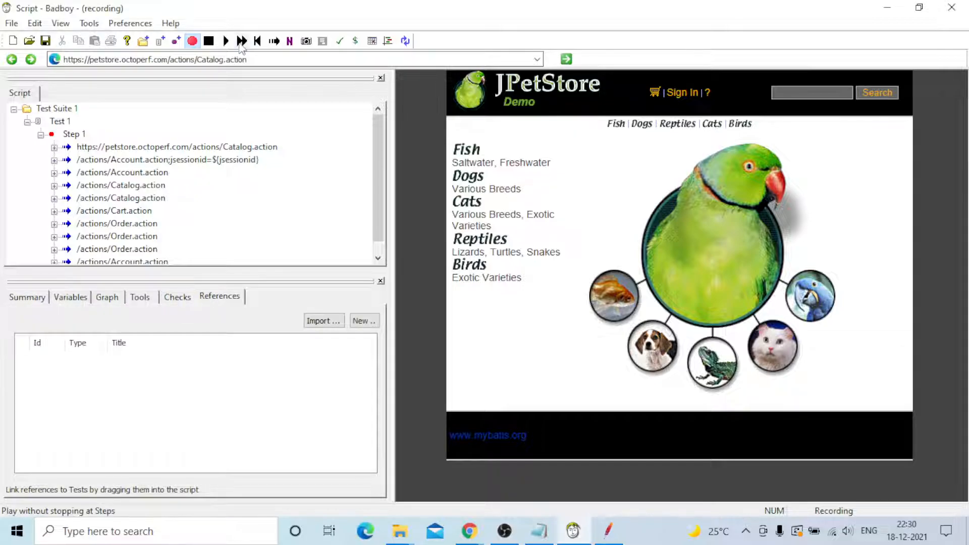
{"action": "left_click", "coordinate": [192, 41]}
Step: Review the available checks and script tools, the graph, the captured jsessionid variable and the Test Suite 1 summary
{"action": "left_click", "coordinate": [177, 297]}
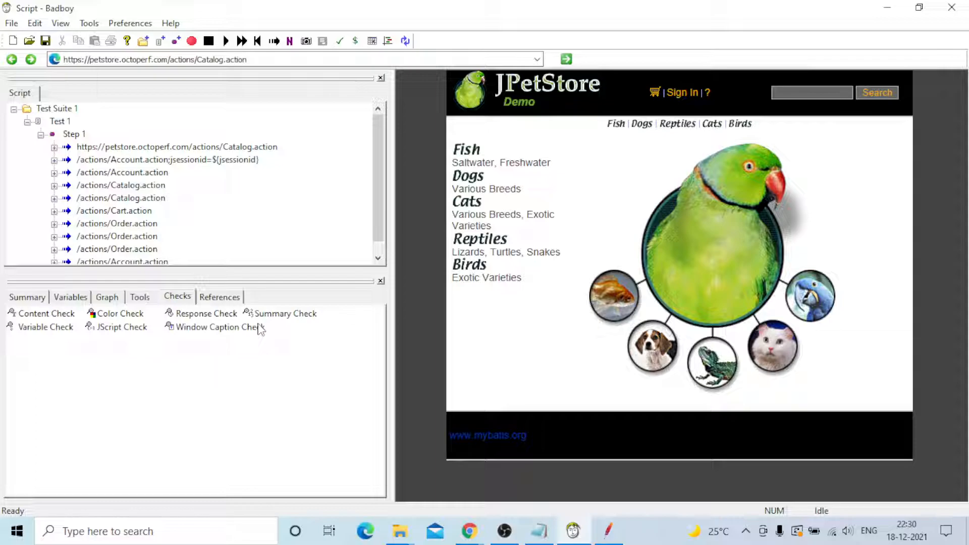
{"action": "left_click", "coordinate": [139, 297]}
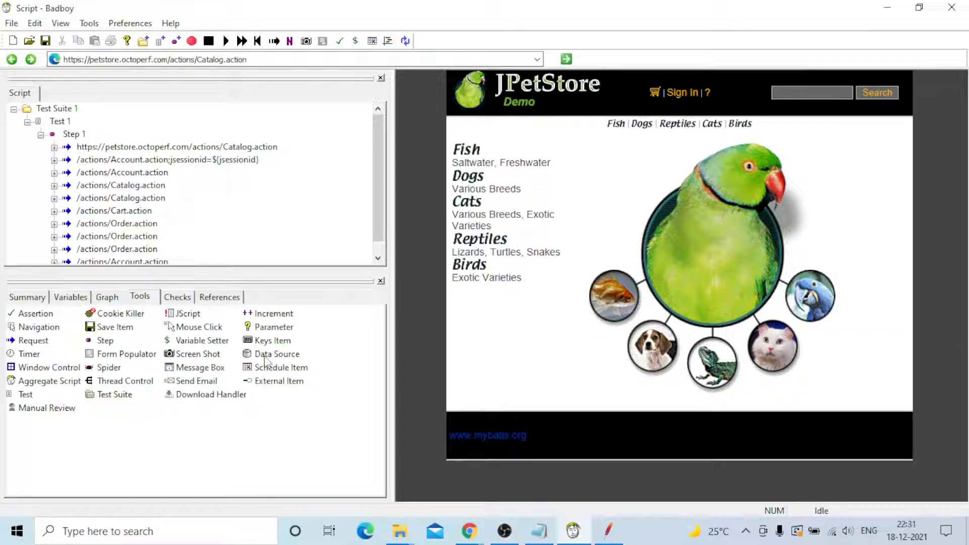
{"action": "left_click", "coordinate": [107, 298]}
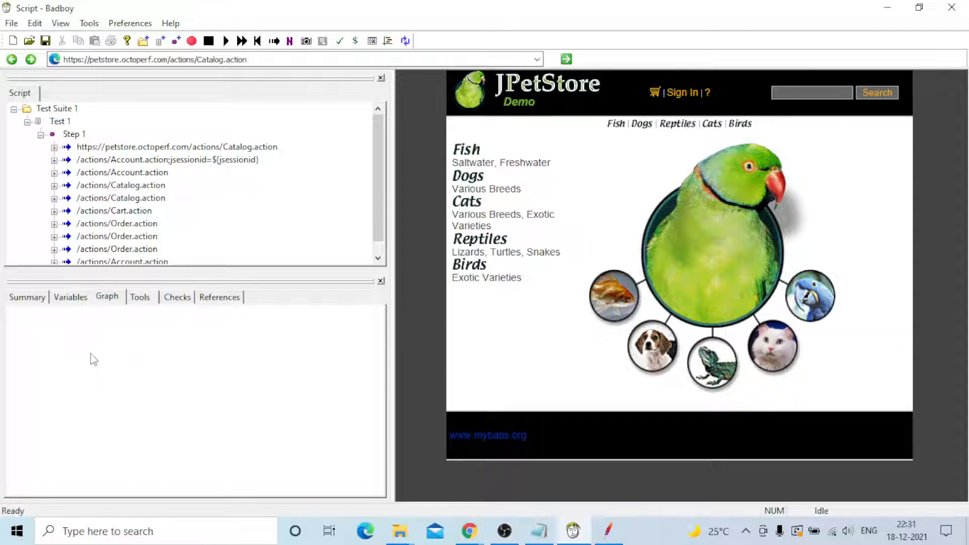
{"action": "left_click", "coordinate": [71, 297]}
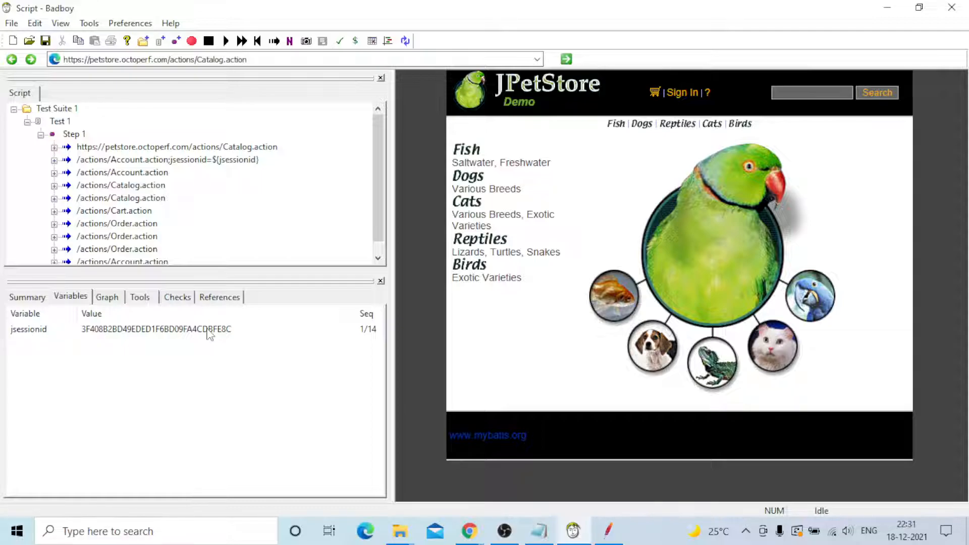
{"action": "scroll", "coordinate": [255, 177], "scroll_direction": "down", "scroll_amount": 1}
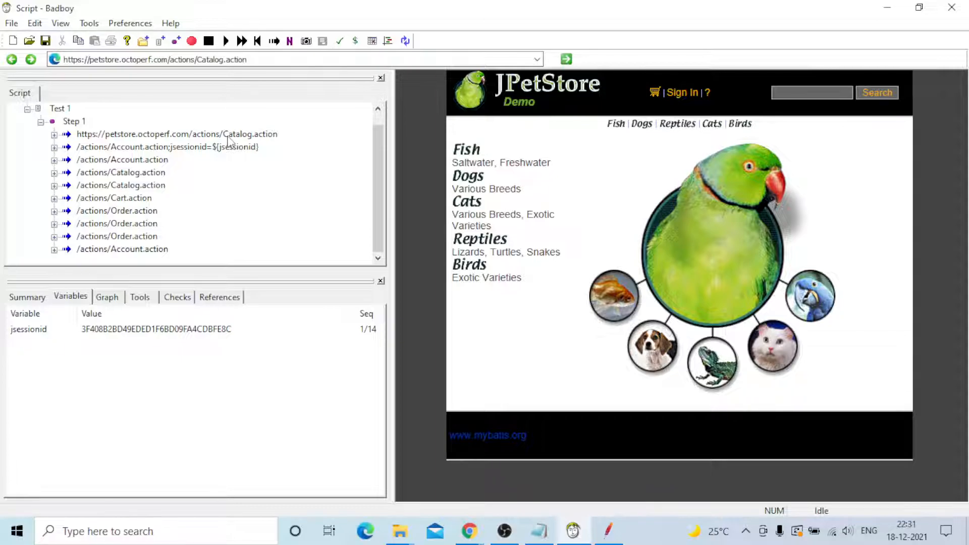
{"action": "left_click", "coordinate": [78, 298]}
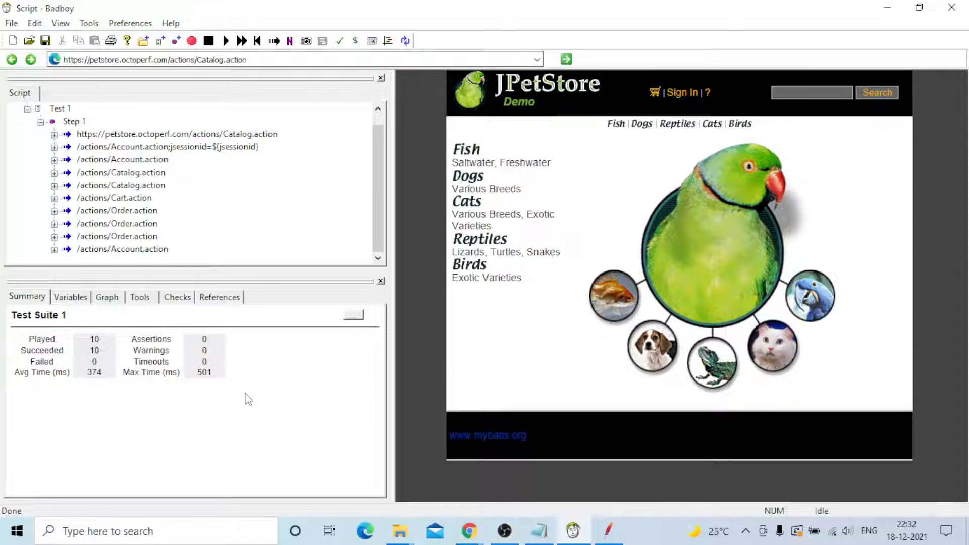
Step: Enlarge the script pane and expand the recorded sign-off, order confirmation and billing requests to examine their parameters
{"action": "left_click_drag", "start_coordinate": [191, 270], "coordinate": [191, 458]}
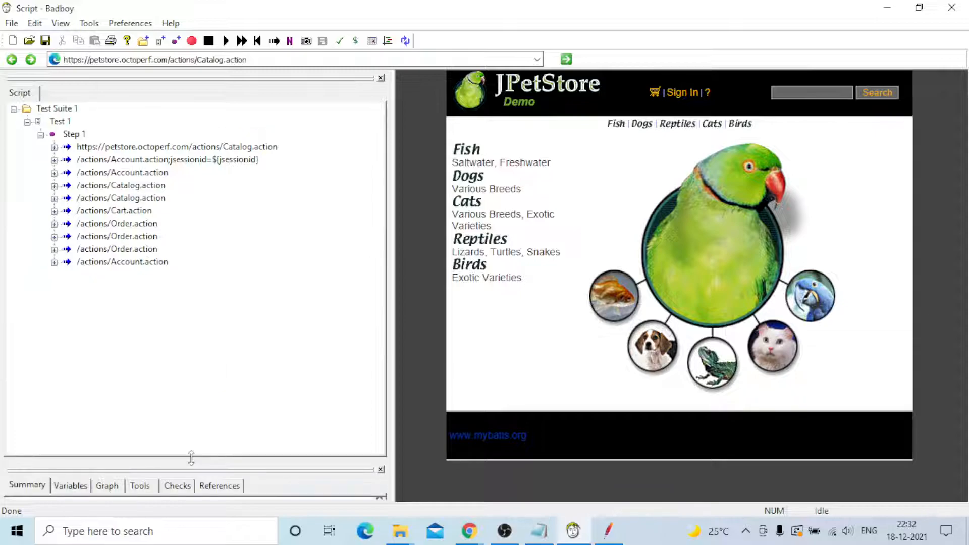
{"action": "left_click_drag", "start_coordinate": [392, 204], "coordinate": [601, 204]}
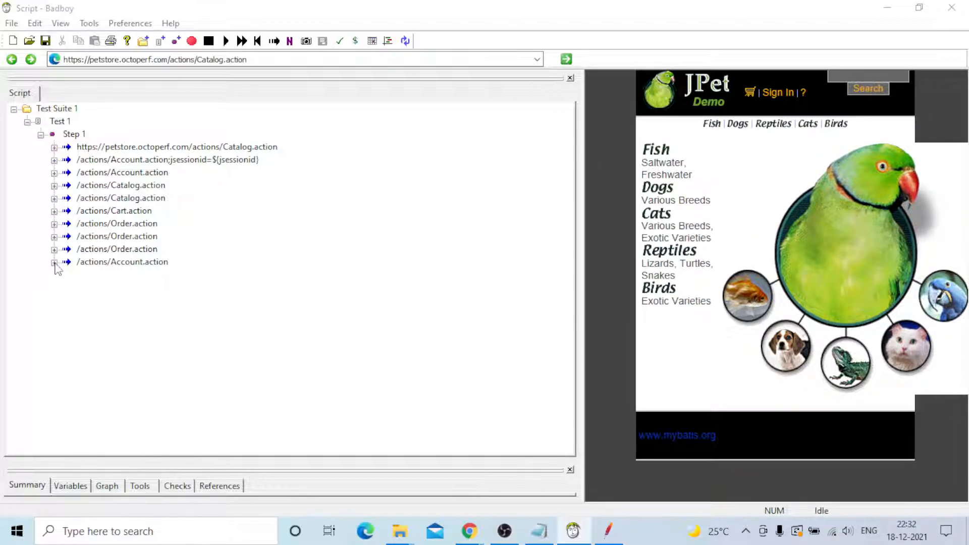
{"action": "left_click", "coordinate": [54, 263]}
{"action": "left_click", "coordinate": [54, 249]}
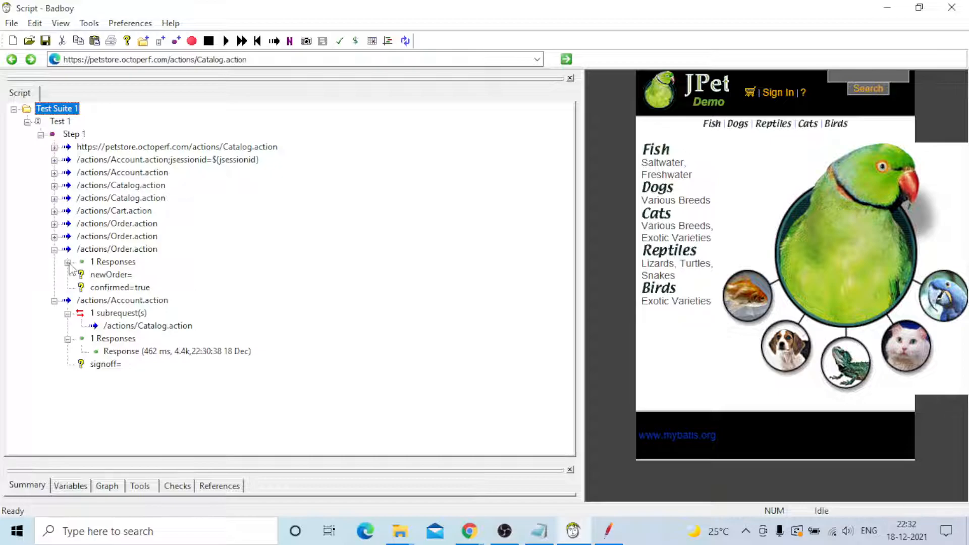
{"action": "left_click", "coordinate": [54, 236]}
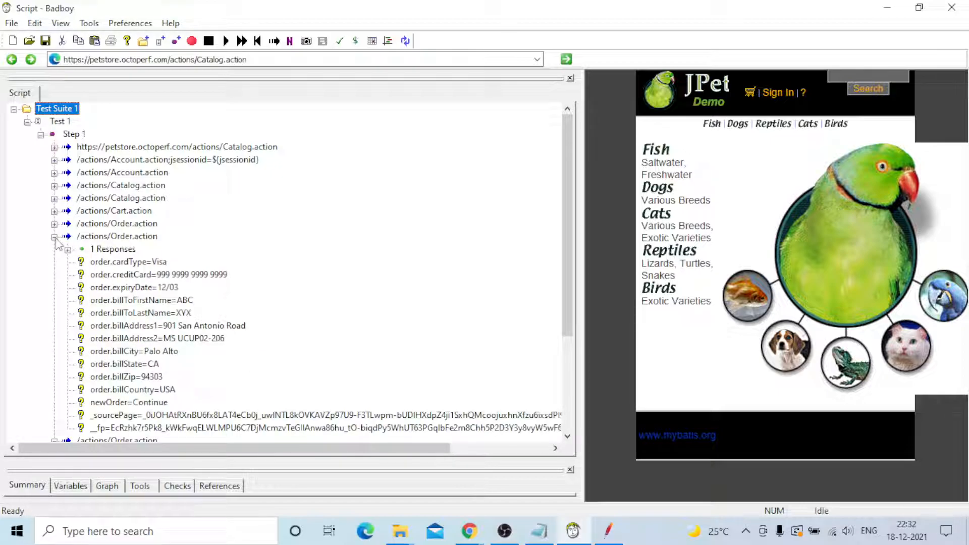
{"action": "left_click", "coordinate": [67, 249]}
{"action": "scroll", "coordinate": [61, 202], "scroll_direction": "down", "scroll_amount": 1}
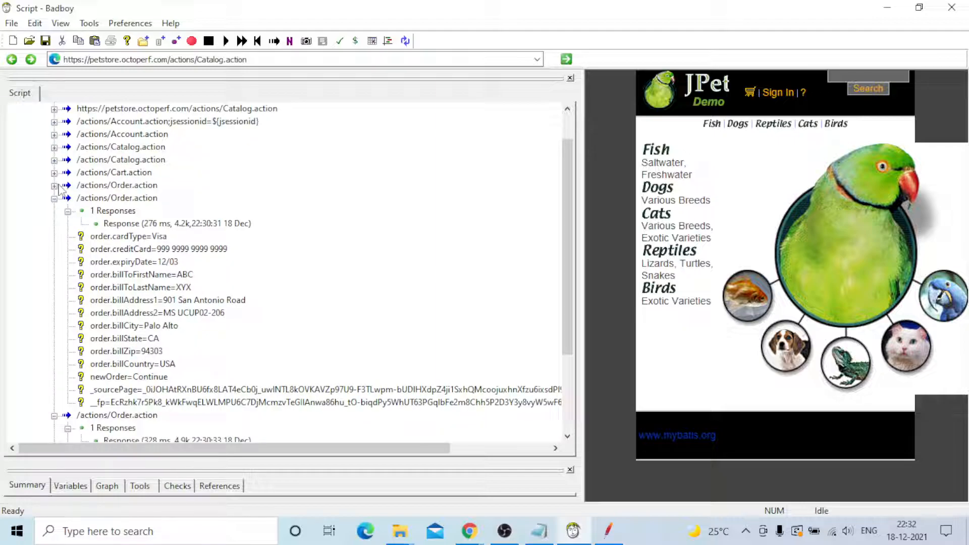
Step: Expand the recorded order form, cart, product and category requests to examine their responses and parameters
{"action": "left_click", "coordinate": [54, 185]}
{"action": "left_click", "coordinate": [68, 198]}
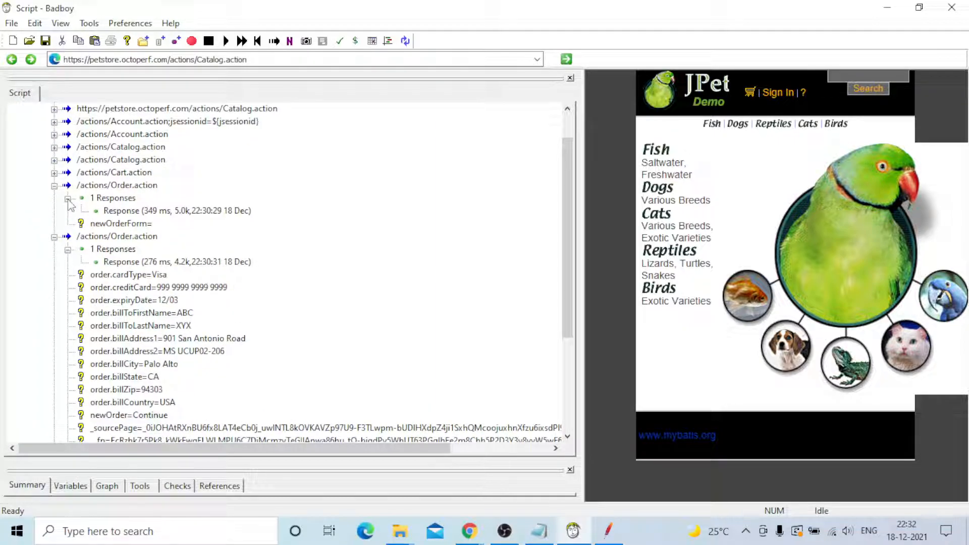
{"action": "left_click", "coordinate": [54, 173]}
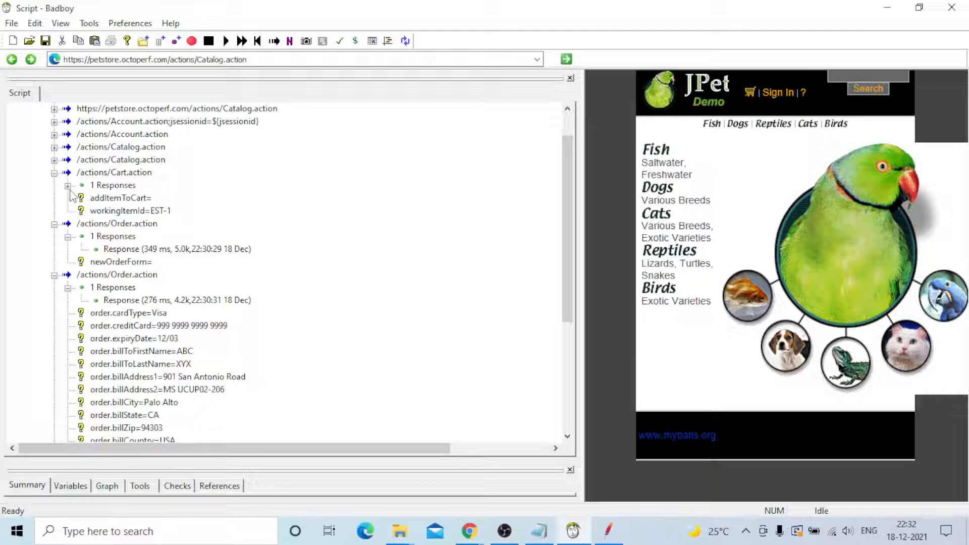
{"action": "left_click", "coordinate": [68, 185]}
{"action": "left_click", "coordinate": [54, 159]}
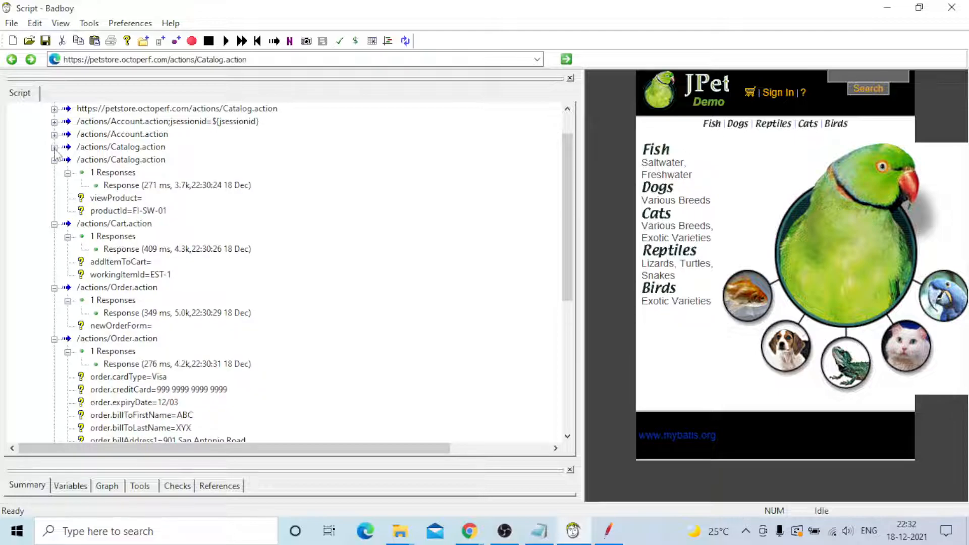
{"action": "left_click", "coordinate": [54, 146]}
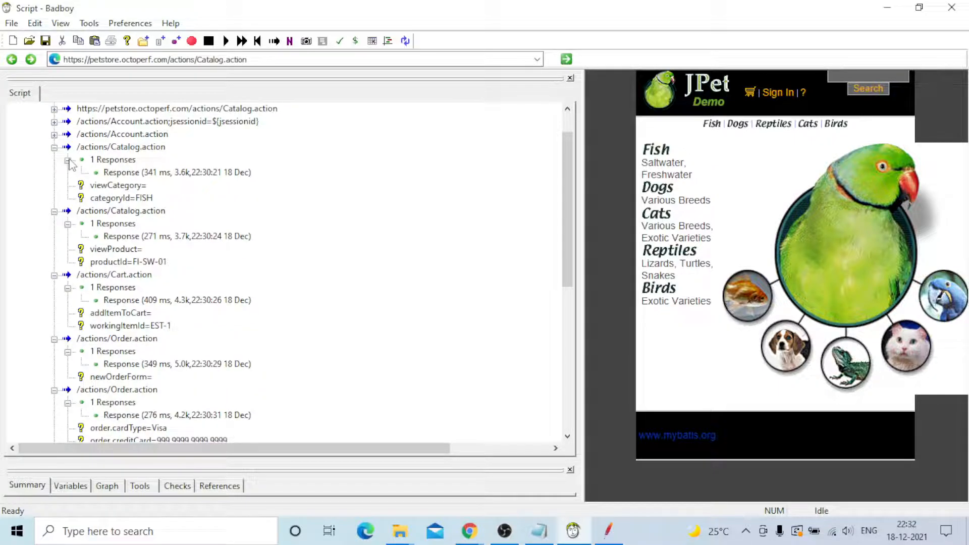
Step: Expand the recorded login and initial Catalog.action requests, and select the first request's responses for inspection
{"action": "left_click", "coordinate": [54, 134]}
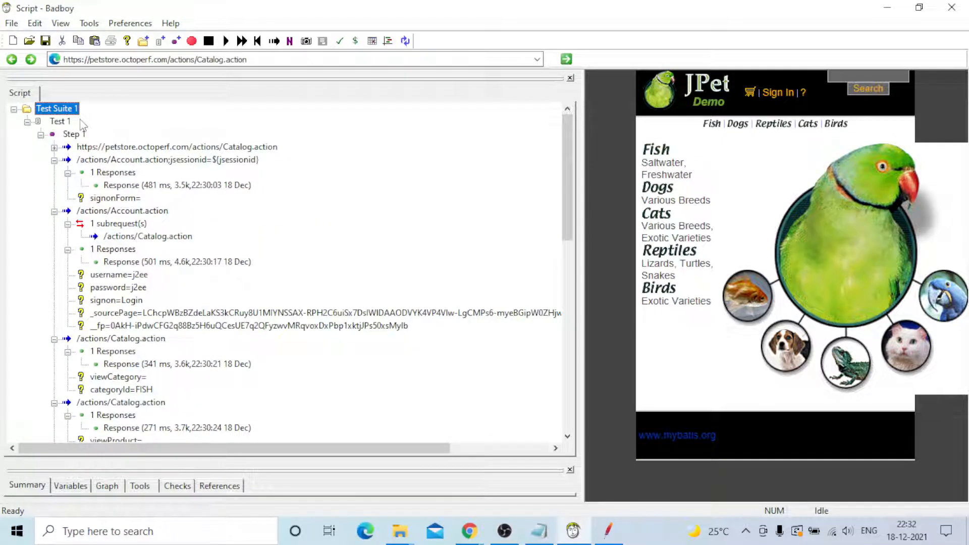
{"action": "left_click", "coordinate": [54, 148]}
{"action": "left_click", "coordinate": [68, 160]}
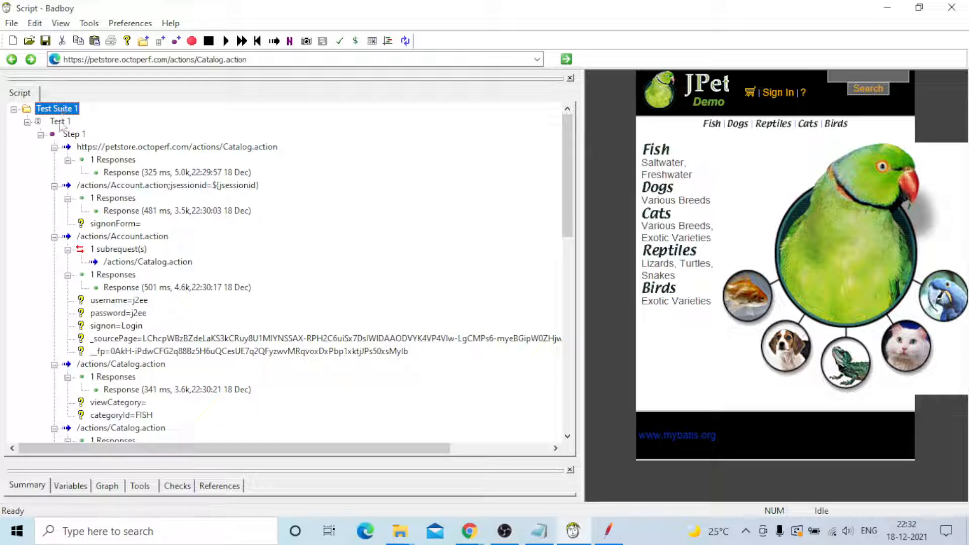
{"action": "left_click", "coordinate": [126, 147]}
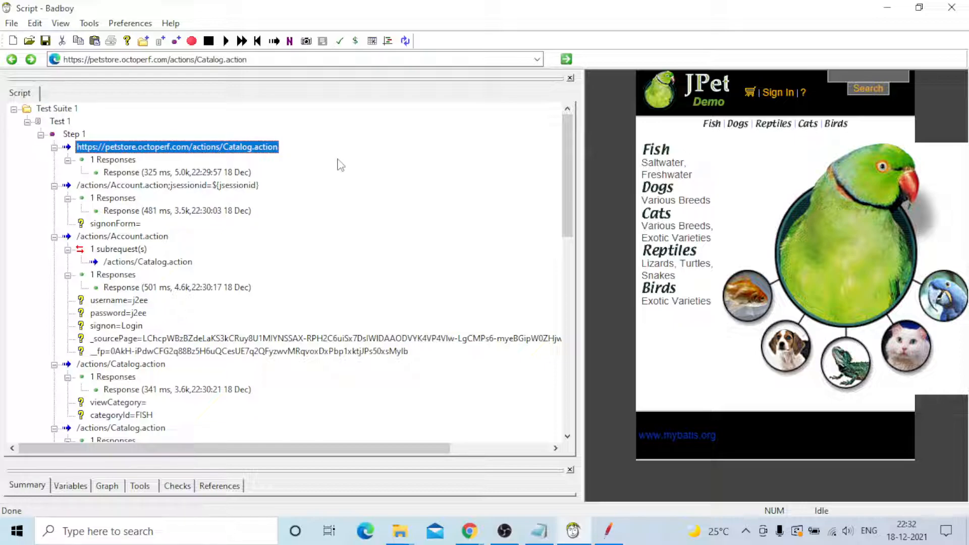
{"action": "key", "text": "Down"}
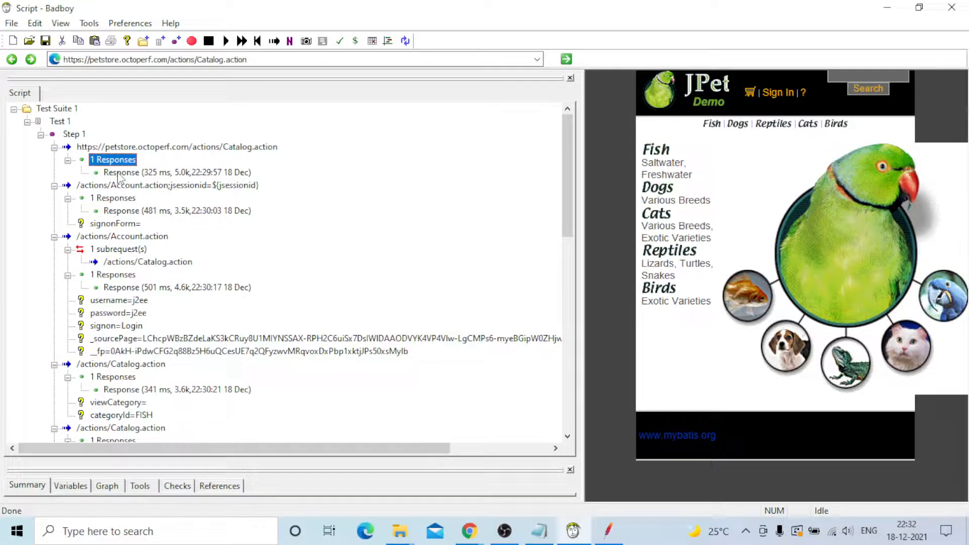
Step: Examine the first Catalog.action response, then the jsessionid account request with its responses and signonForm parameter
{"action": "left_click", "coordinate": [119, 174]}
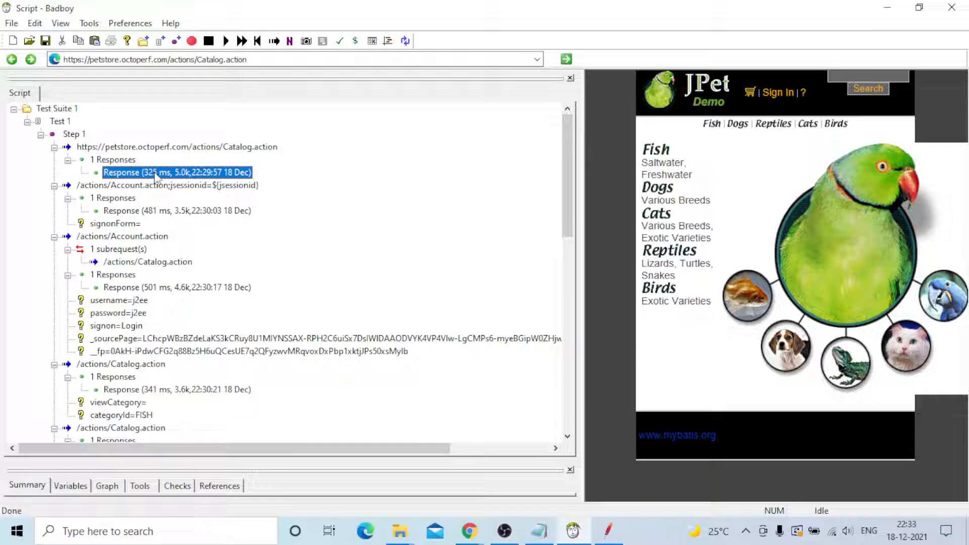
{"action": "left_click", "coordinate": [210, 186]}
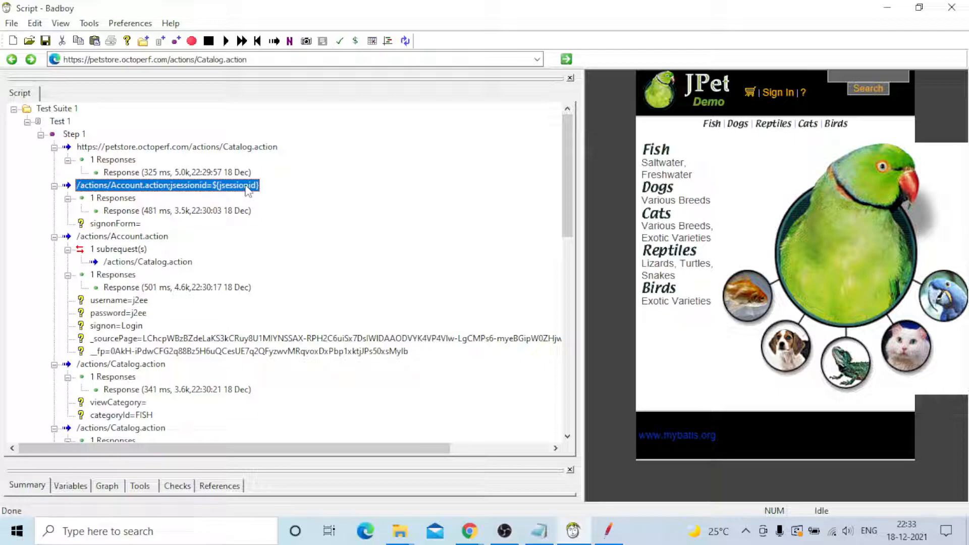
{"action": "left_click", "coordinate": [120, 198]}
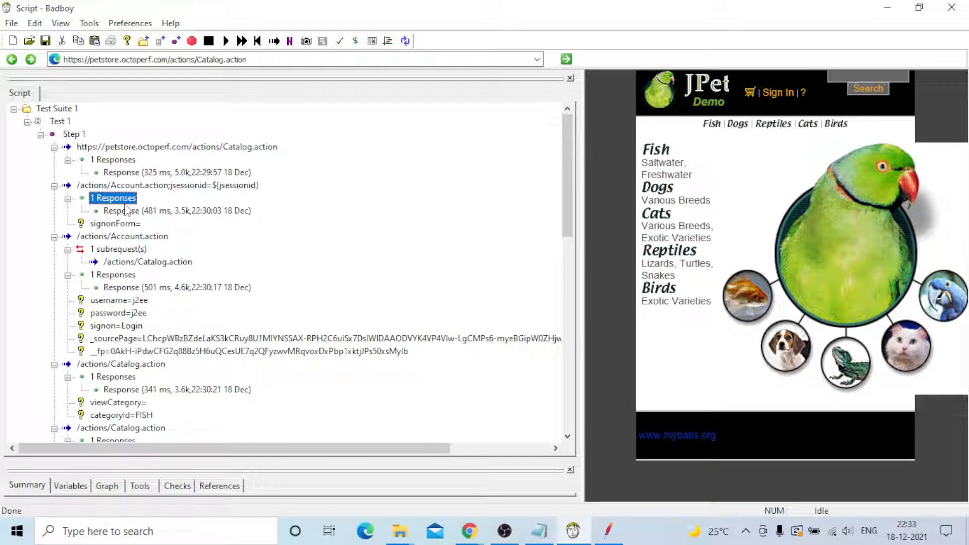
{"action": "left_click", "coordinate": [124, 223]}
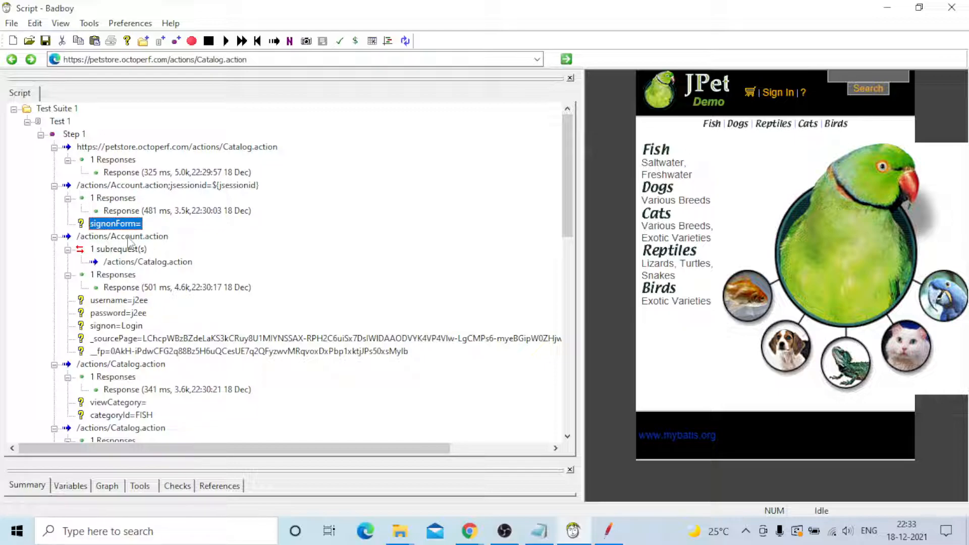
Step: Examine the login request's subrequest, response and credential parameters, widening the script pane to read the full _sourcePage value
{"action": "left_click", "coordinate": [127, 249]}
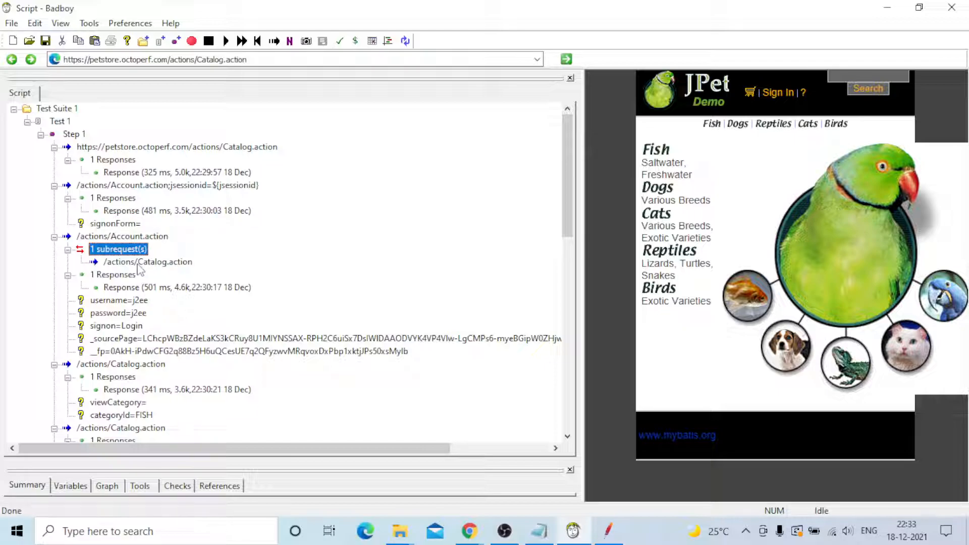
{"action": "left_click", "coordinate": [126, 288]}
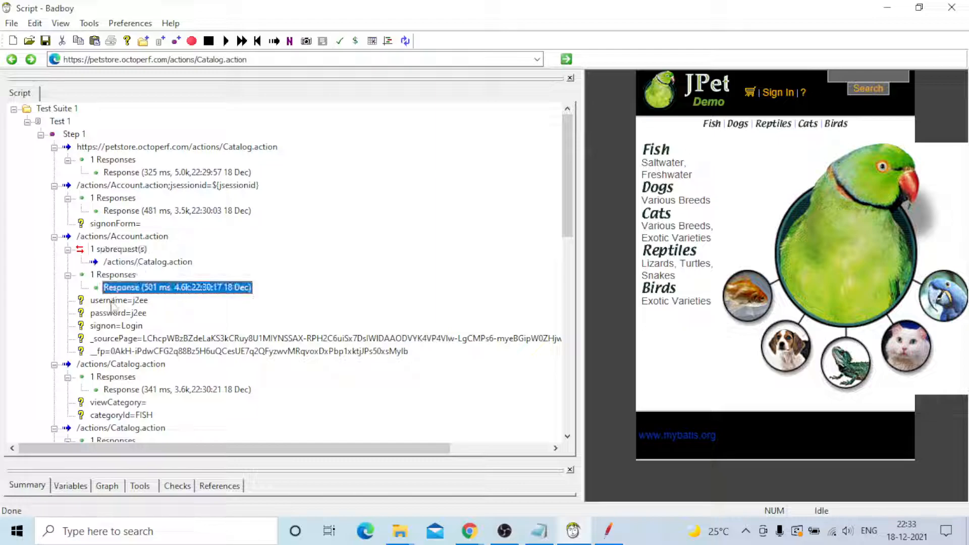
{"action": "left_click", "coordinate": [112, 302]}
{"action": "left_click", "coordinate": [112, 313]}
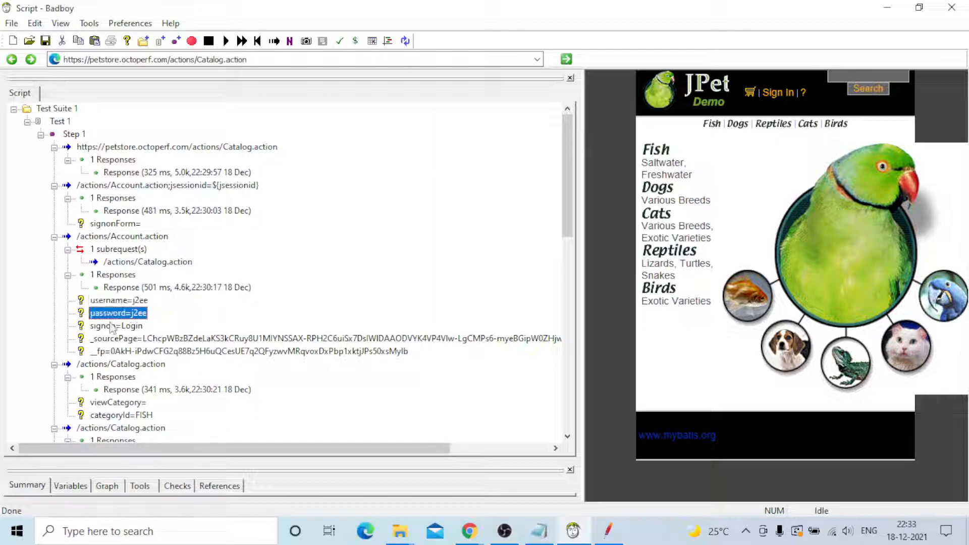
{"action": "left_click", "coordinate": [112, 338]}
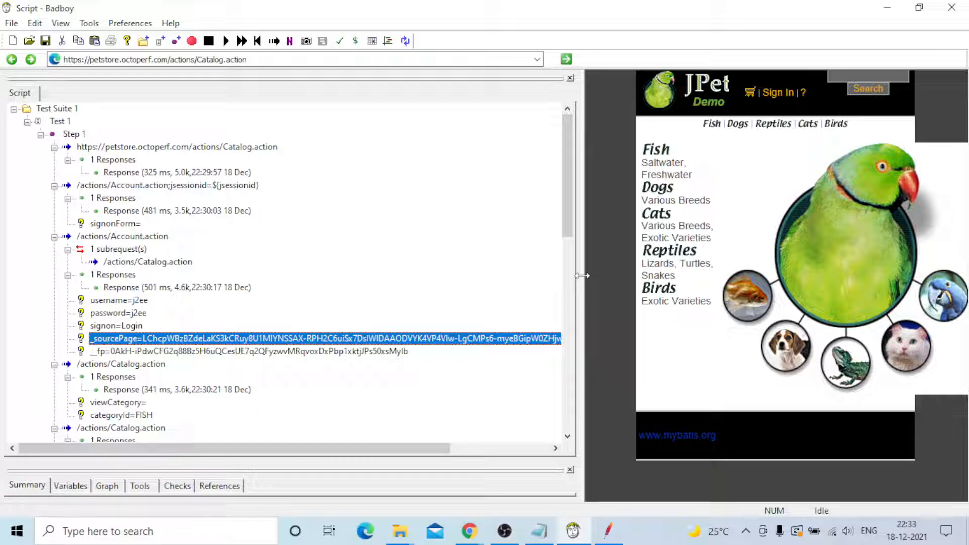
{"action": "left_click_drag", "start_coordinate": [582, 275], "coordinate": [700, 282]}
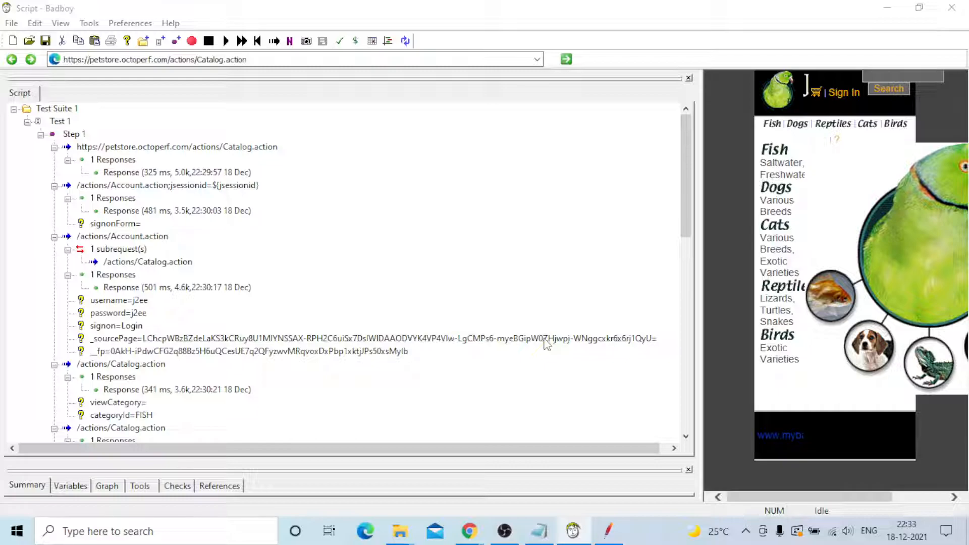
Step: Review the responses and parameters of the recorded category, product, cart, order, billing and sign-off requests
{"action": "scroll", "coordinate": [546, 345], "scroll_direction": "down", "scroll_amount": 2}
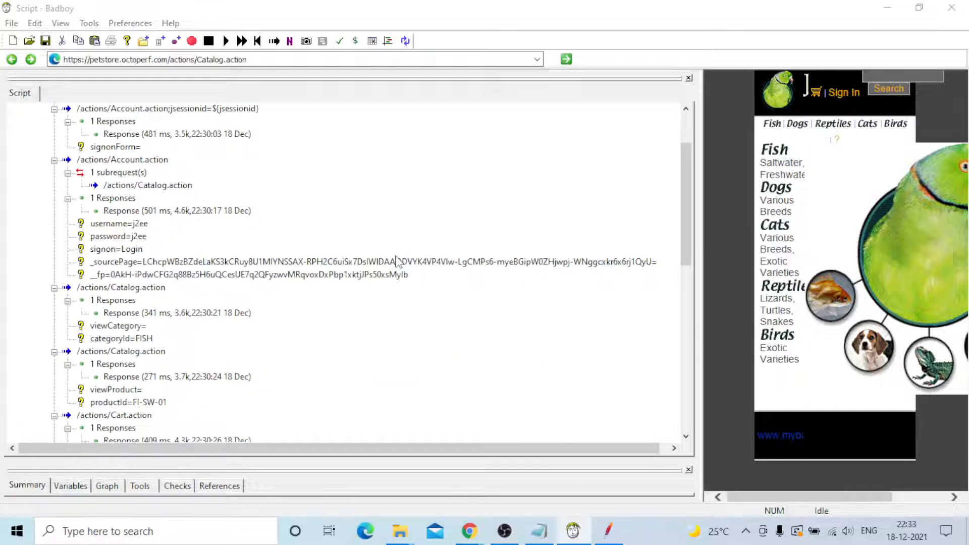
{"action": "scroll", "coordinate": [397, 261], "scroll_direction": "down", "scroll_amount": 2}
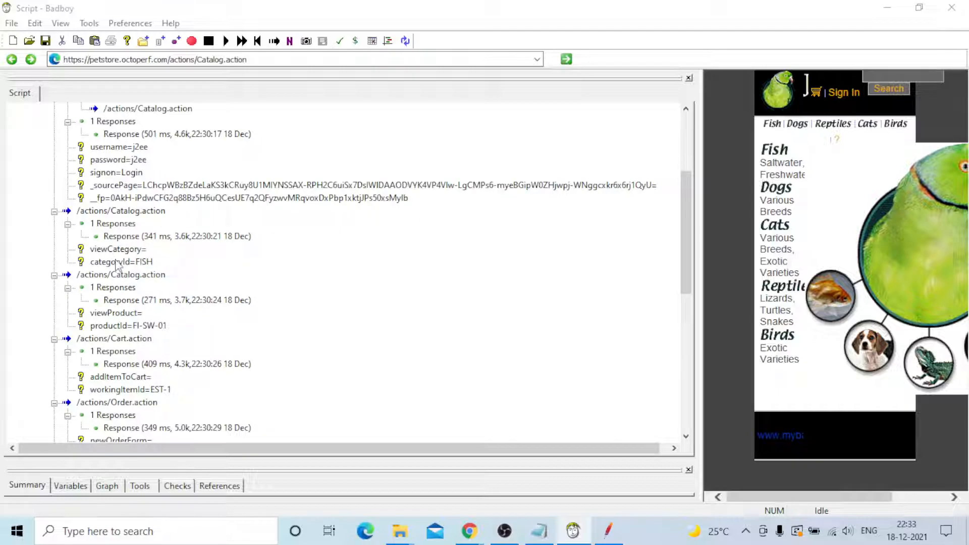
{"action": "scroll", "coordinate": [117, 263], "scroll_direction": "down", "scroll_amount": 2}
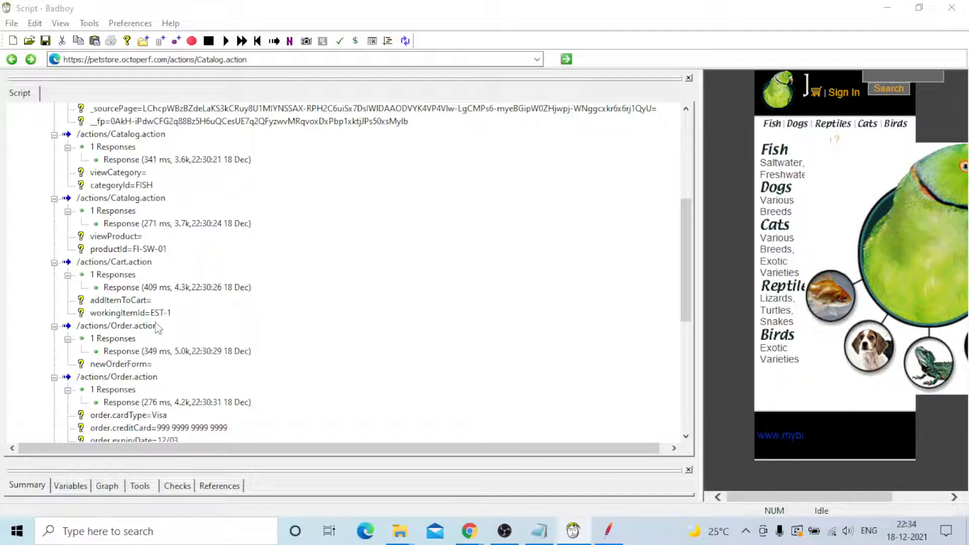
{"action": "scroll", "coordinate": [398, 286], "scroll_direction": "down", "scroll_amount": 2}
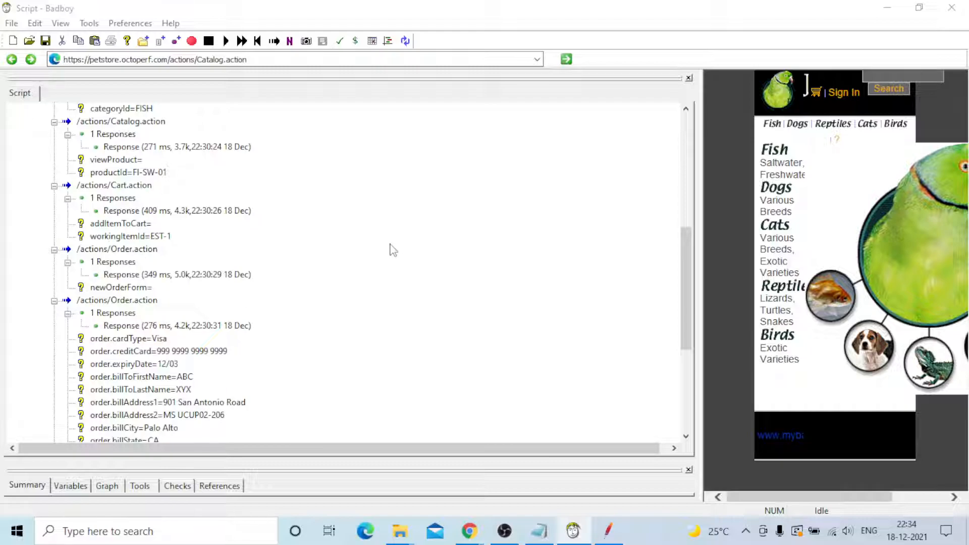
{"action": "scroll", "coordinate": [393, 249], "scroll_direction": "down", "scroll_amount": 4}
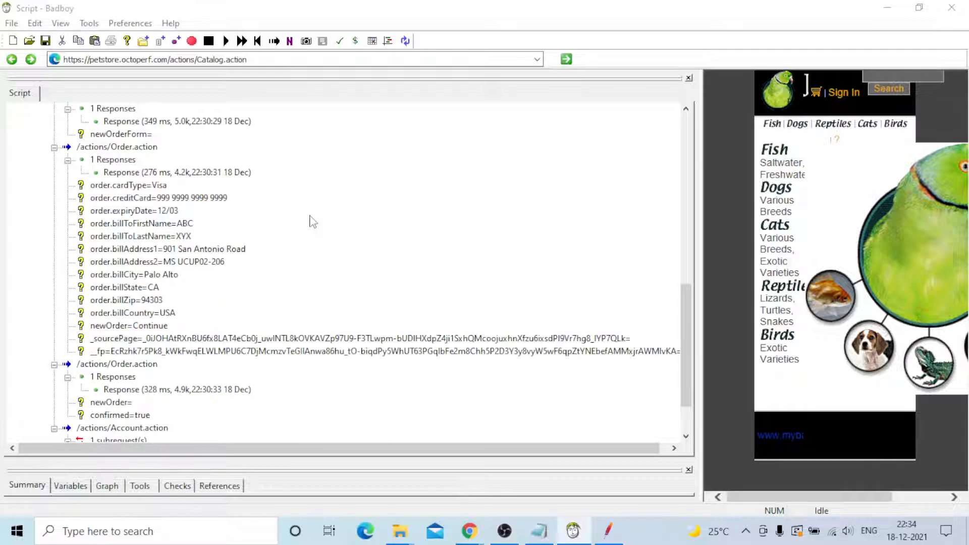
{"action": "scroll", "coordinate": [313, 222], "scroll_direction": "down", "scroll_amount": 1}
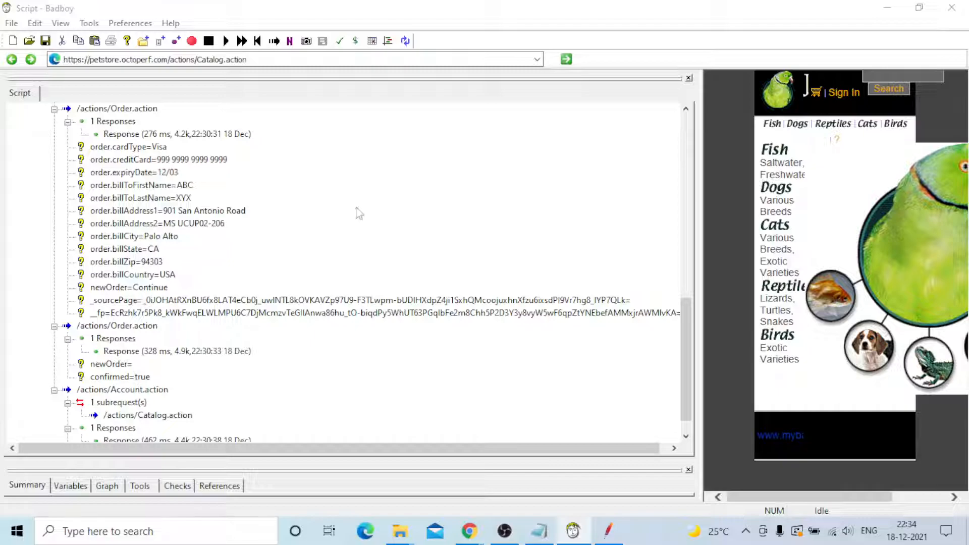
{"action": "scroll", "coordinate": [358, 212], "scroll_direction": "down", "scroll_amount": 1}
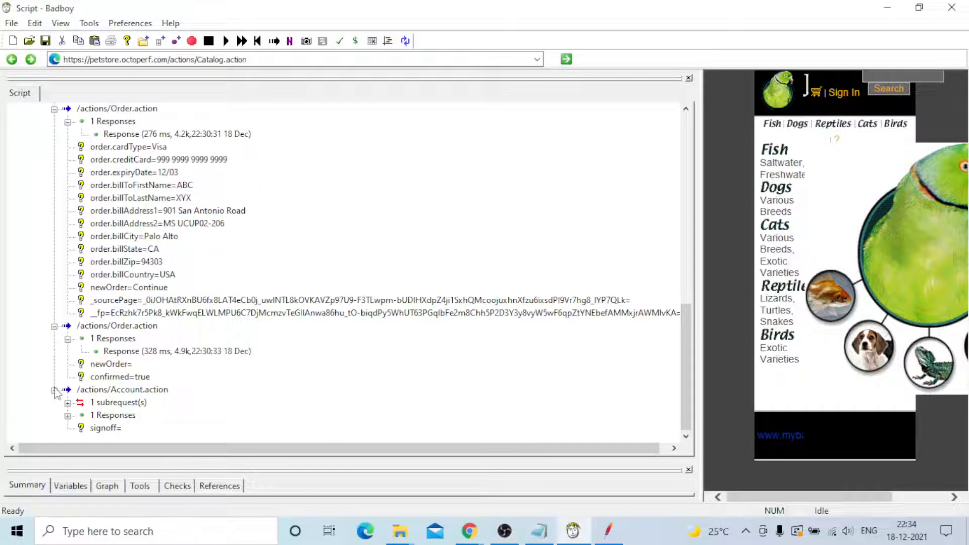
Step: Collapse the recorded sign-off, order, cart, product and category requests in the script tree
{"action": "left_click", "coordinate": [54, 390]}
{"action": "left_click", "coordinate": [54, 364]}
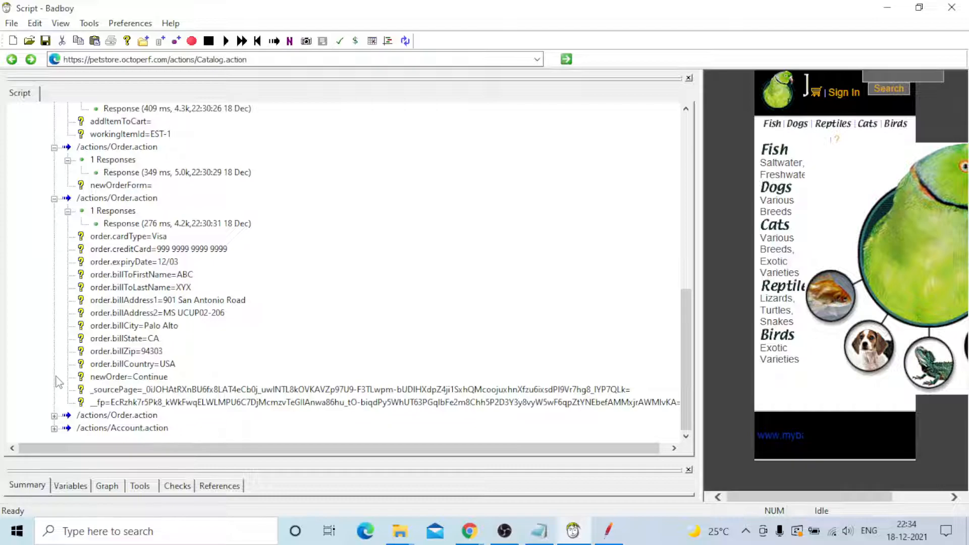
{"action": "left_click", "coordinate": [54, 199]}
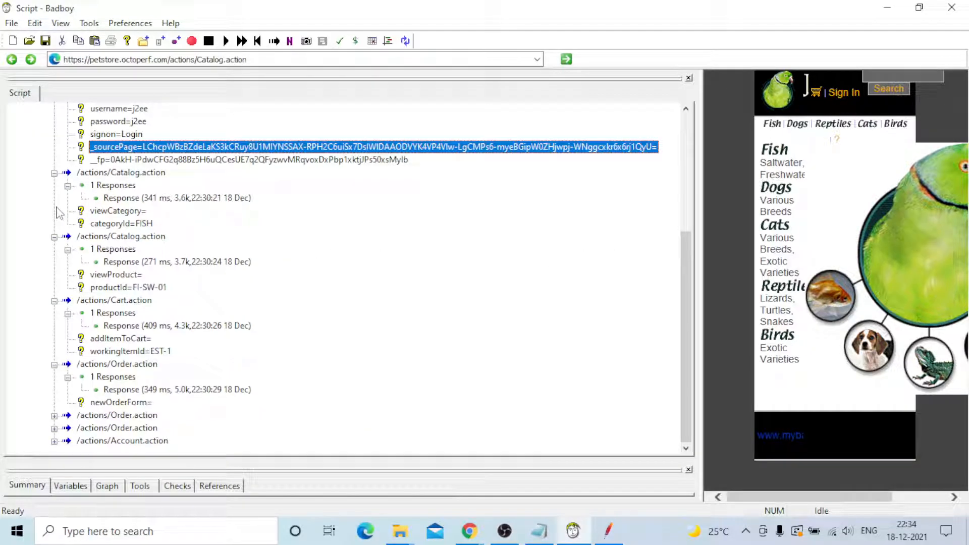
{"action": "left_click", "coordinate": [54, 364]}
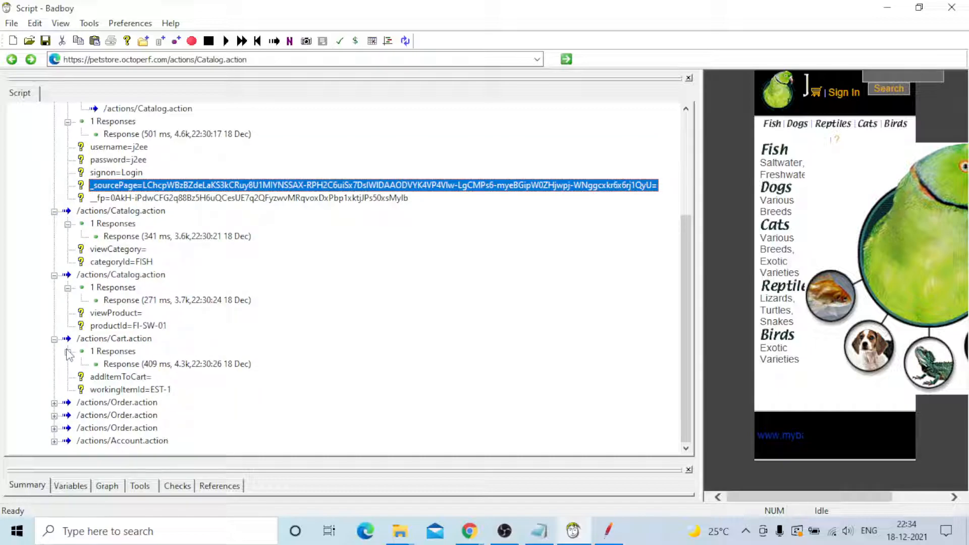
{"action": "left_click", "coordinate": [54, 340]}
{"action": "left_click", "coordinate": [68, 339]}
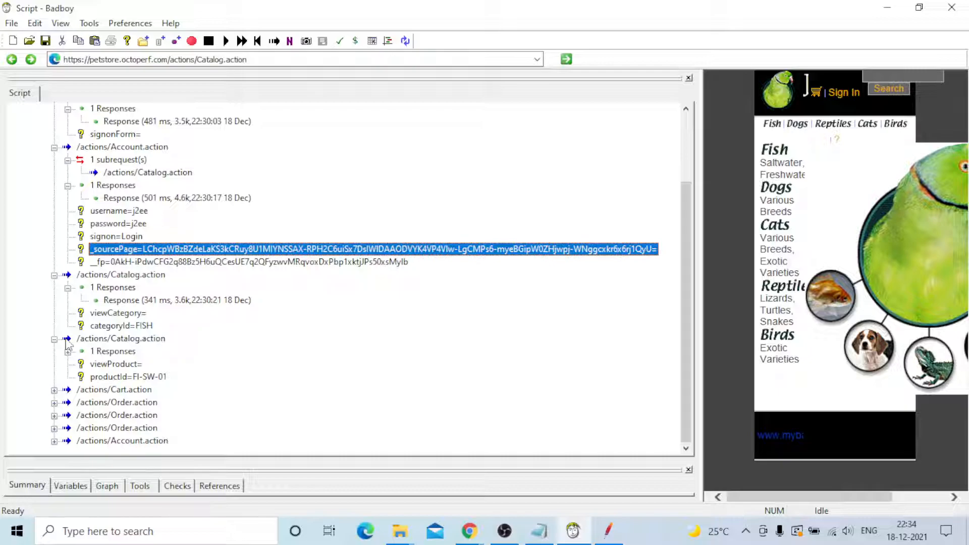
{"action": "left_click", "coordinate": [54, 339]}
{"action": "left_click", "coordinate": [54, 309]}
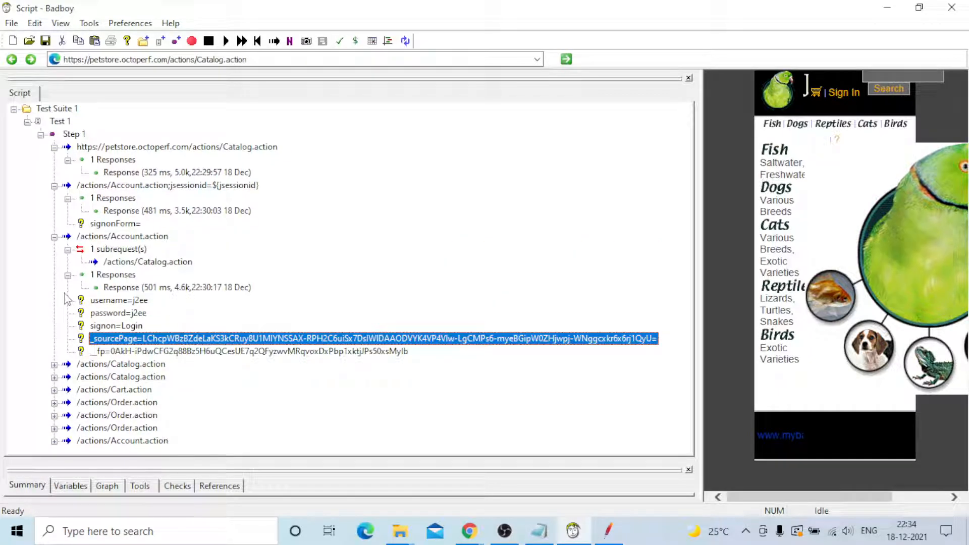
Step: Collapse the login, sign-on form and initial Catalog.action requests under Step 1
{"action": "left_click", "coordinate": [54, 236]}
{"action": "left_click", "coordinate": [67, 198]}
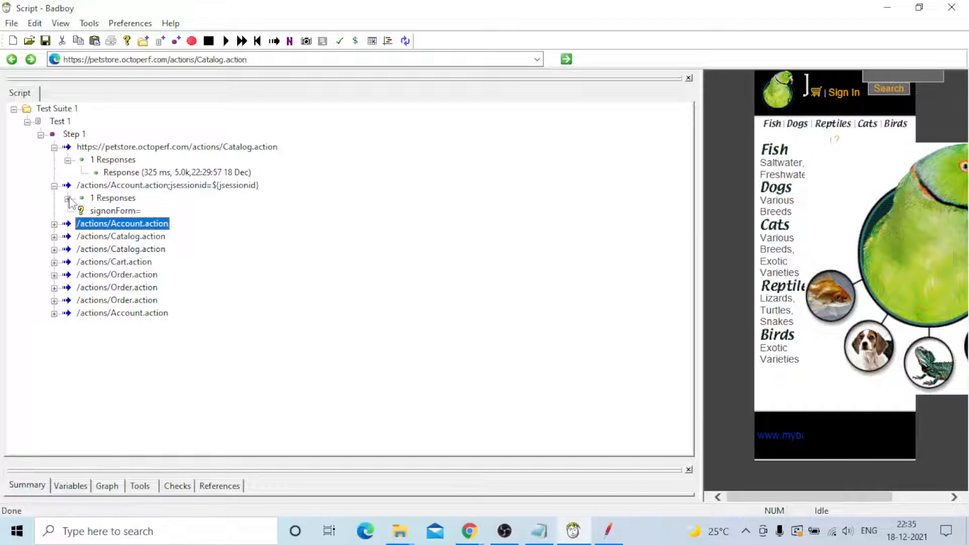
{"action": "left_click", "coordinate": [54, 185]}
{"action": "left_click", "coordinate": [67, 160]}
{"action": "left_click", "coordinate": [54, 147]}
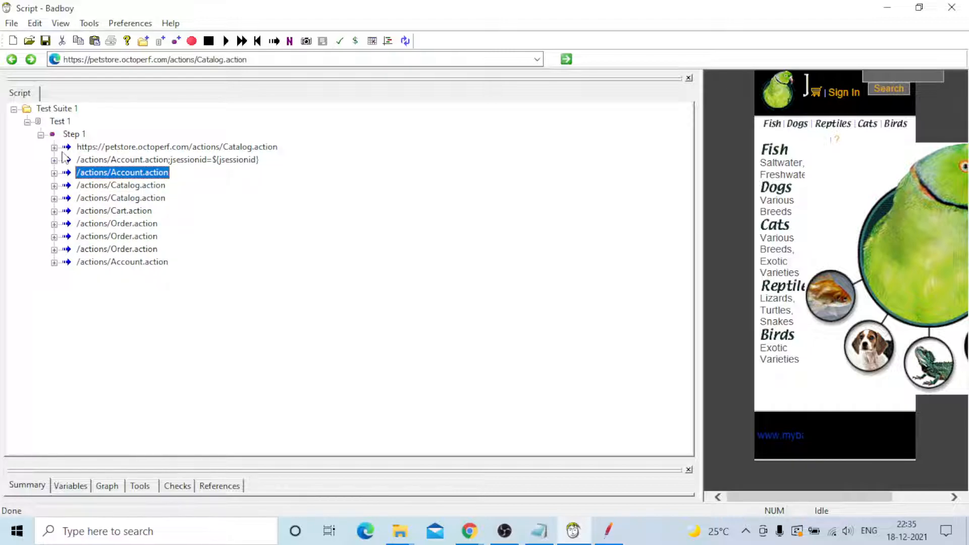
Step: Export the recorded script to JMeter format on the Desktop with the file name JPet_Store_1
{"action": "left_click", "coordinate": [11, 23]}
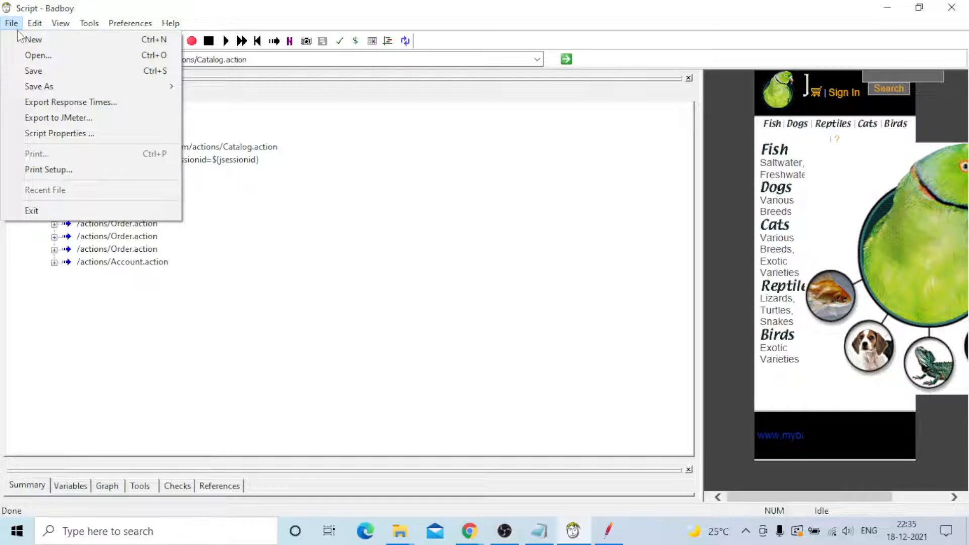
{"action": "left_click", "coordinate": [58, 118]}
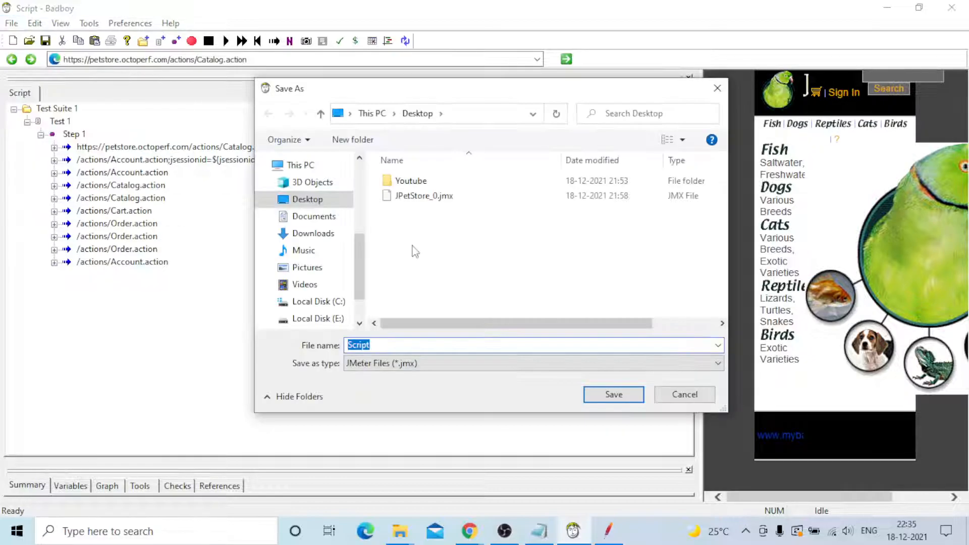
{"action": "key", "text": "BackSpace"}
{"action": "type", "text": "JPets"}
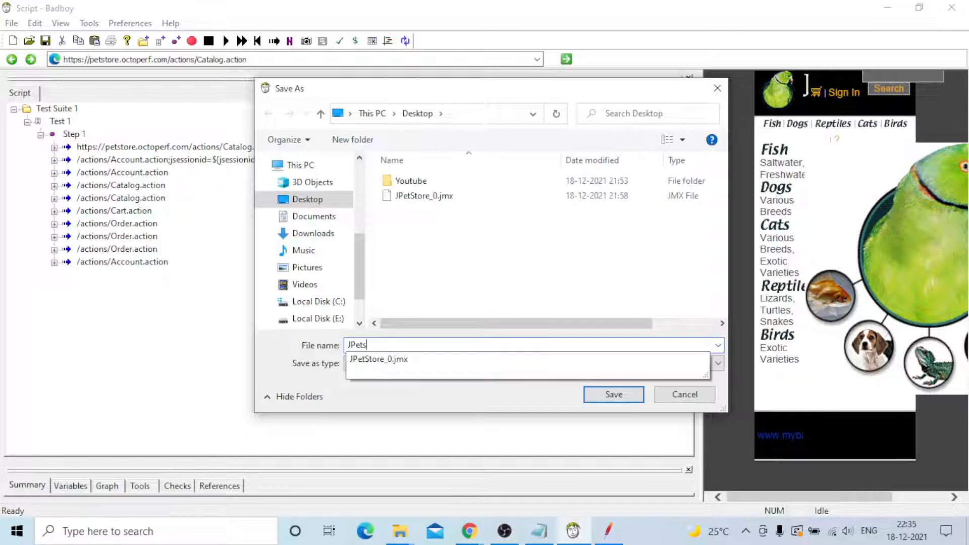
{"action": "key", "text": "BackSpace"}
{"action": "type", "text": "_"}
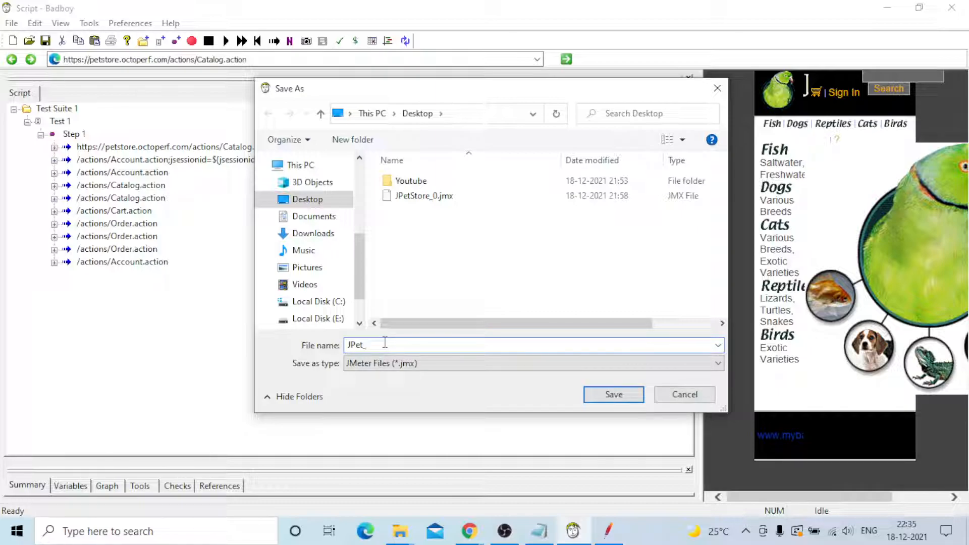
{"action": "type", "text": "Store_1"}
{"action": "left_click", "coordinate": [613, 395]}
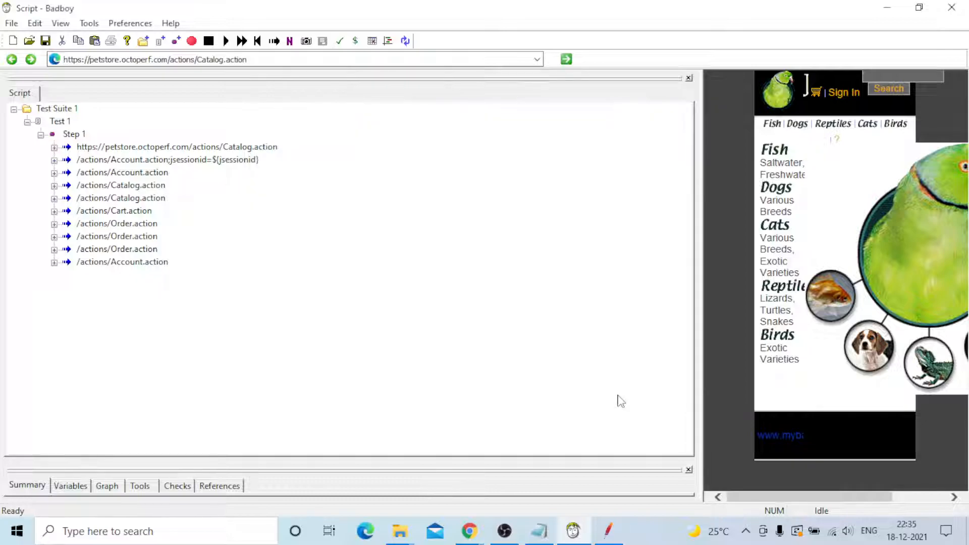
Step: Minimize the open windows to check the exported JMeter file on the desktop
{"action": "left_click", "coordinate": [882, 12]}
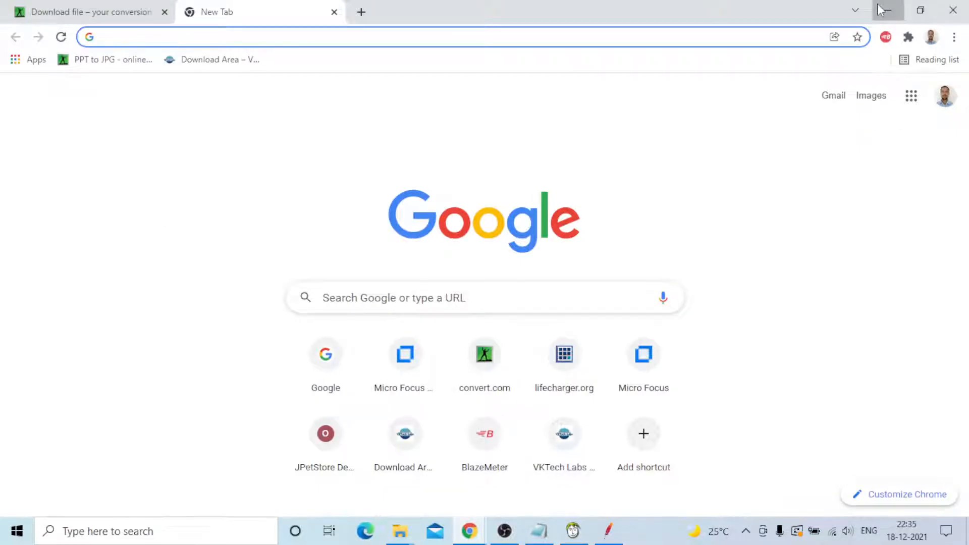
{"action": "left_click", "coordinate": [882, 10]}
{"action": "left_click", "coordinate": [882, 10]}
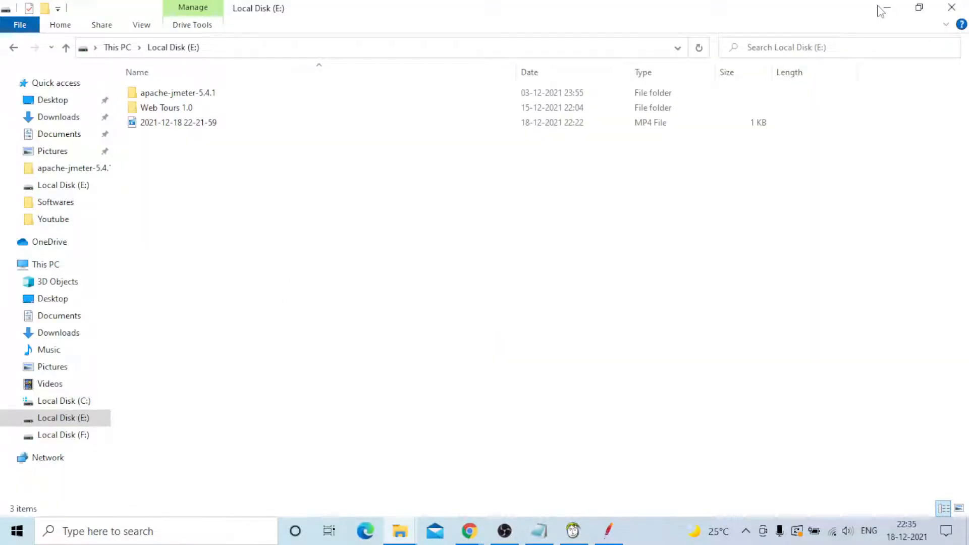
{"action": "left_click", "coordinate": [882, 10]}
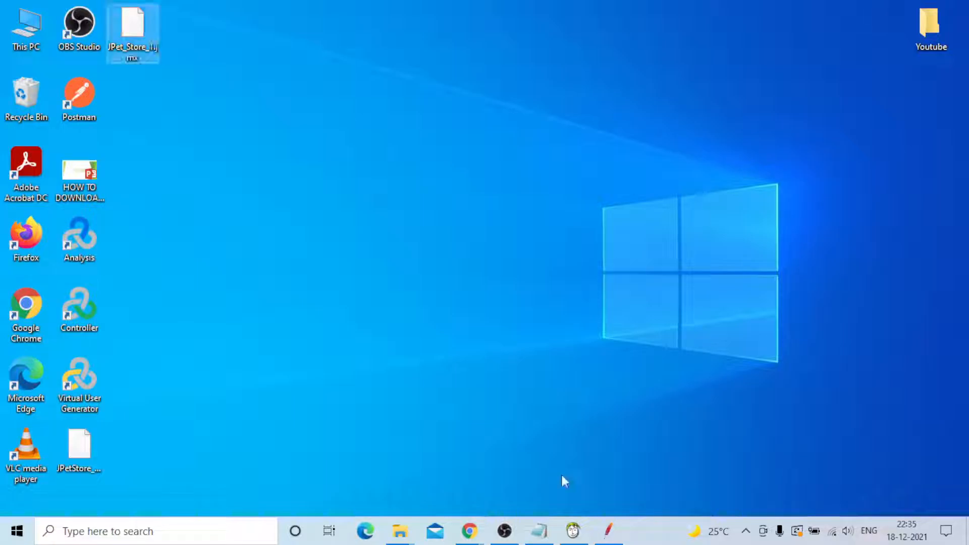
Step: Switch back to Badboy, narrow the script pane to enlarge the JPetStore page, and play the whole recorded script
{"action": "left_click", "coordinate": [574, 530]}
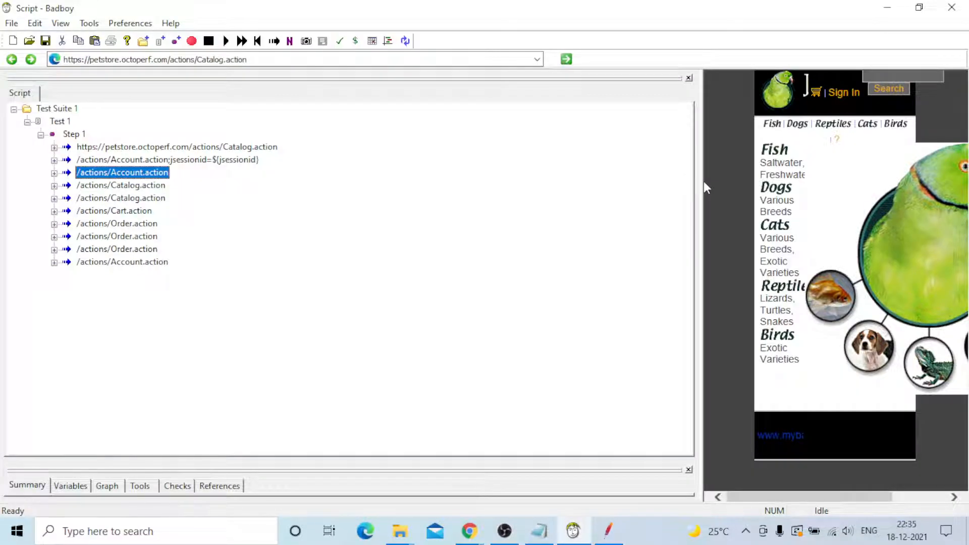
{"action": "left_click_drag", "start_coordinate": [704, 187], "coordinate": [284, 214]}
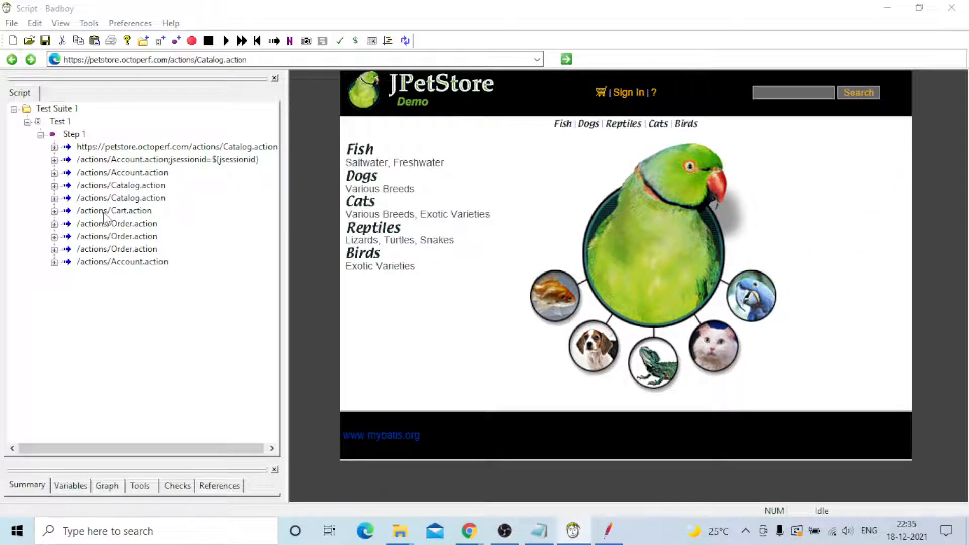
{"action": "left_click", "coordinate": [242, 41]}
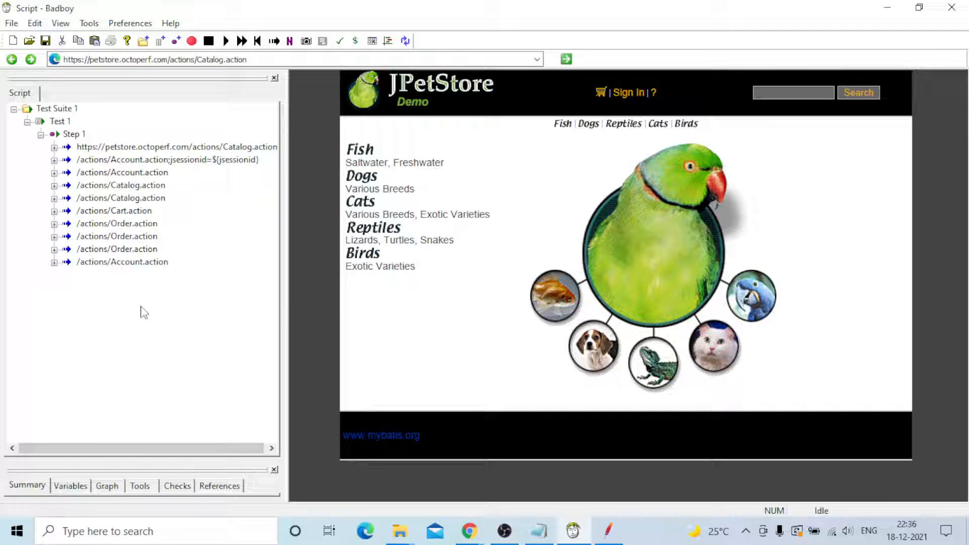
Step: Switch to Apache JMeter, open JPet_Store_1.jmx from the Desktop, and expand Step 1 in the test plan
{"action": "left_click", "coordinate": [612, 524]}
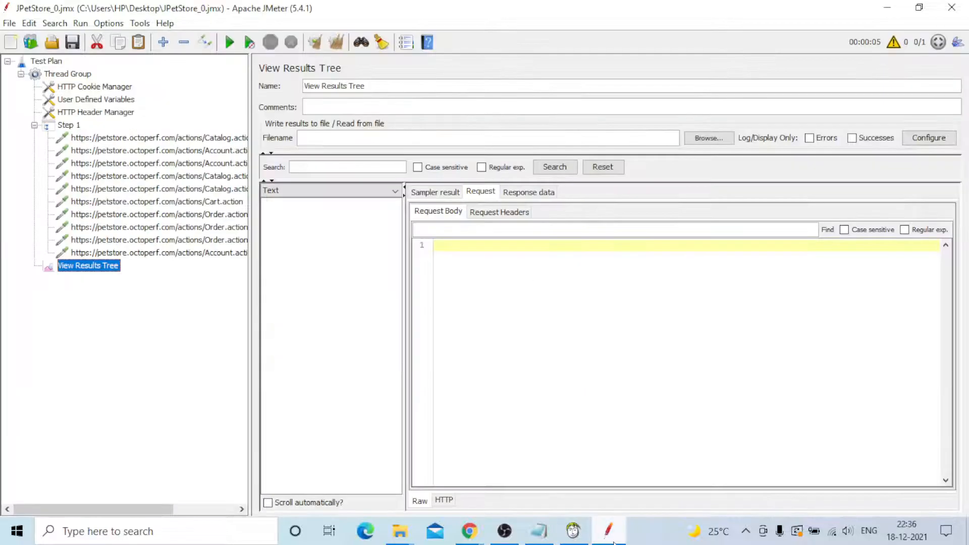
{"action": "left_click", "coordinate": [9, 24]}
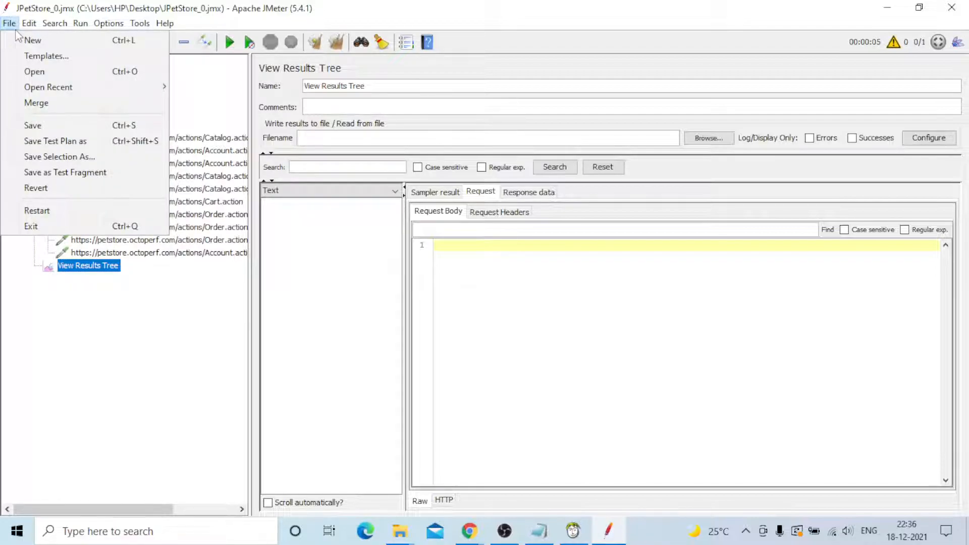
{"action": "left_click", "coordinate": [35, 71]}
{"action": "left_click", "coordinate": [398, 236]}
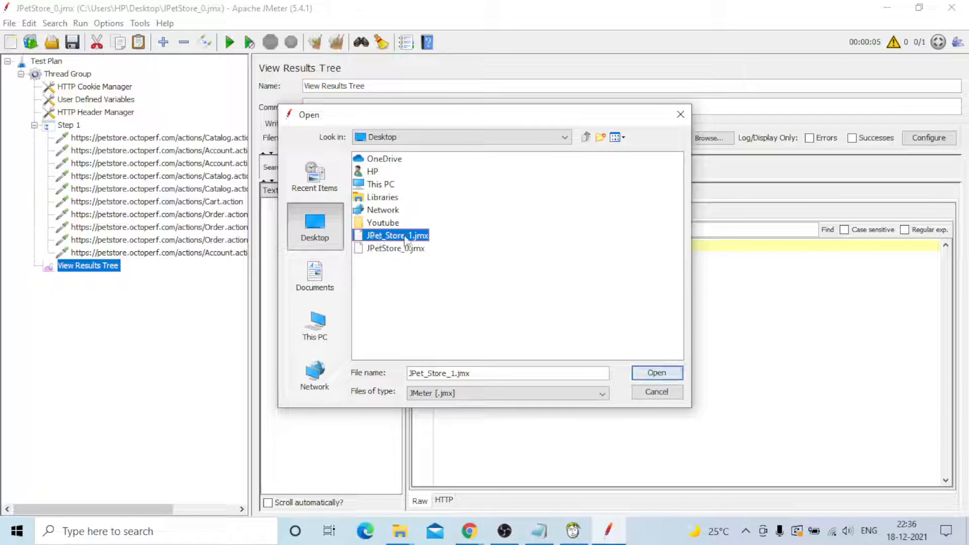
{"action": "left_click", "coordinate": [656, 372]}
{"action": "left_click", "coordinate": [34, 124]}
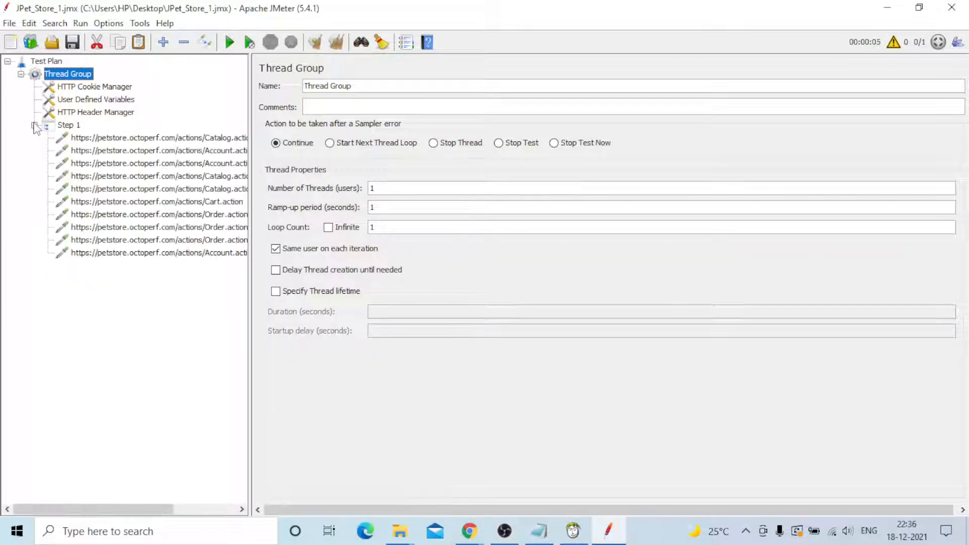
Step: Add a View Results Tree listener to the Thread Group and widen the test plan tree to show the full request names
{"action": "right_click", "coordinate": [80, 81]}
{"action": "mouse_move", "coordinate": [108, 79]}
{"action": "mouse_move", "coordinate": [289, 240]}
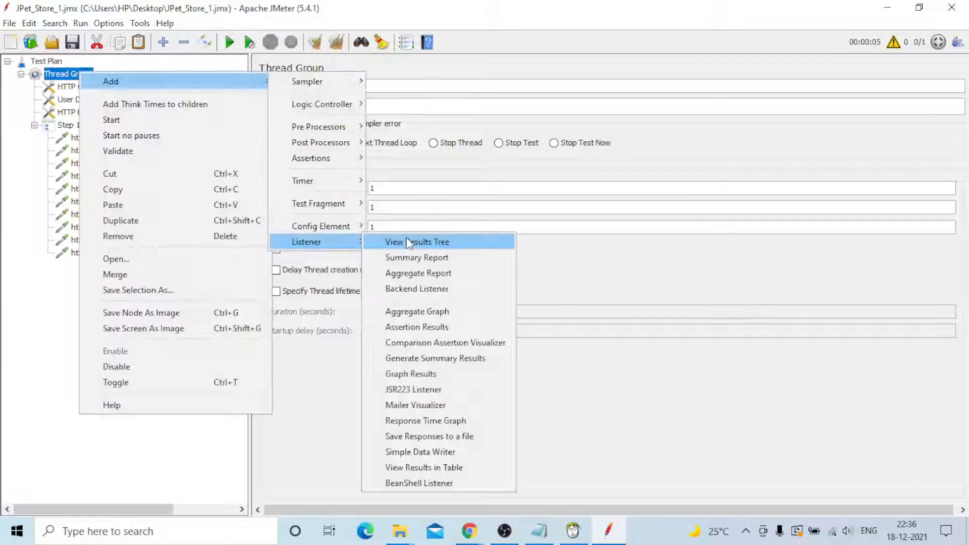
{"action": "left_click", "coordinate": [402, 242]}
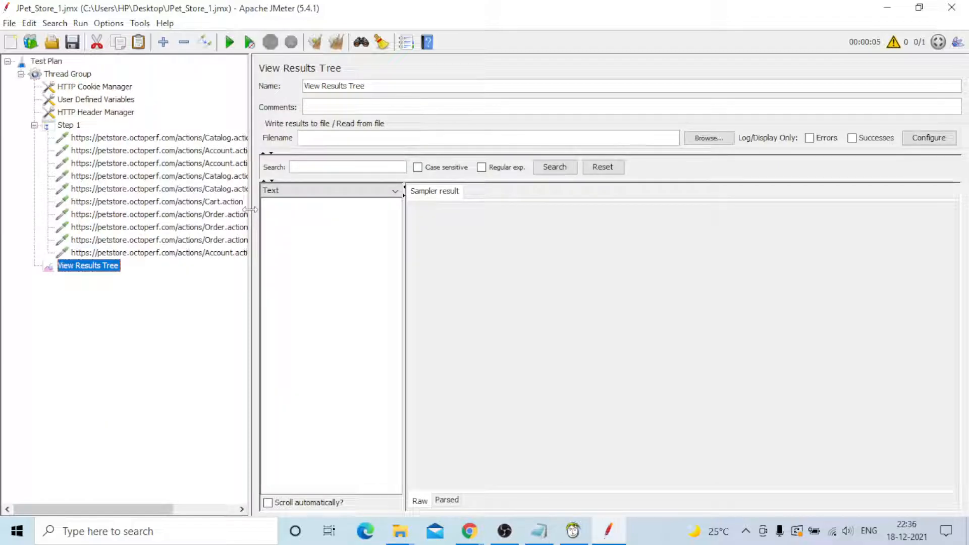
{"action": "left_click_drag", "start_coordinate": [250, 209], "coordinate": [378, 209]}
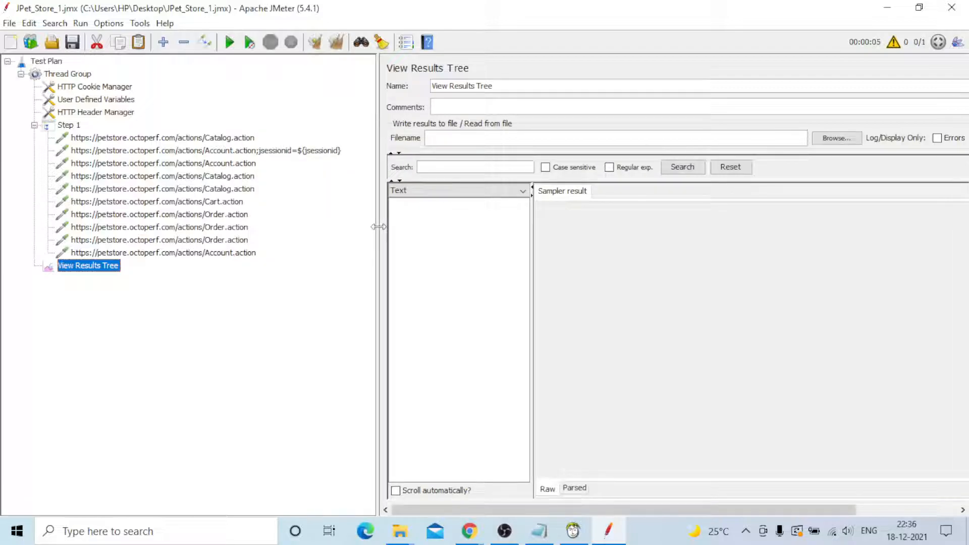
Step: Examine the initial Catalog.action request, the two sign-on Account.action requests and the jsessionid entry in User Defined Variables
{"action": "left_click", "coordinate": [134, 138]}
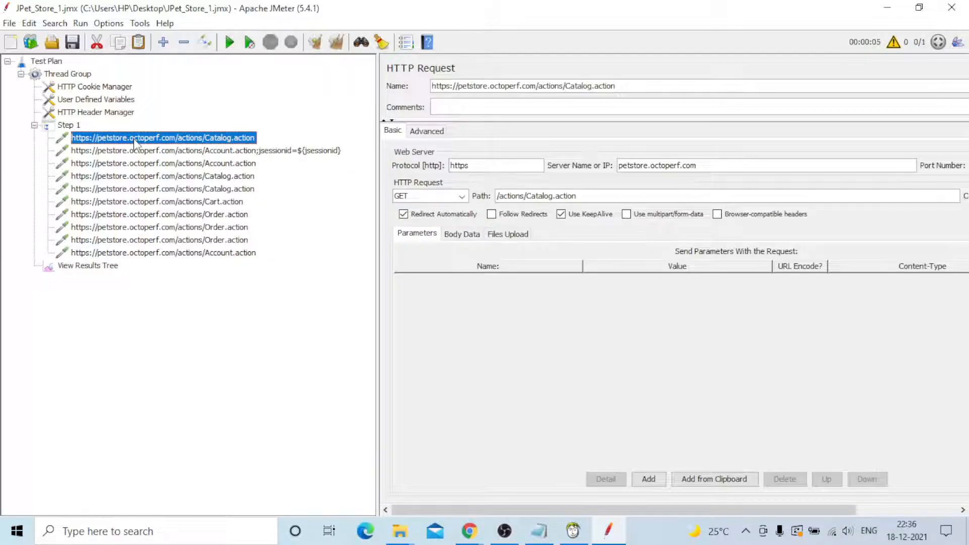
{"action": "left_click", "coordinate": [135, 150]}
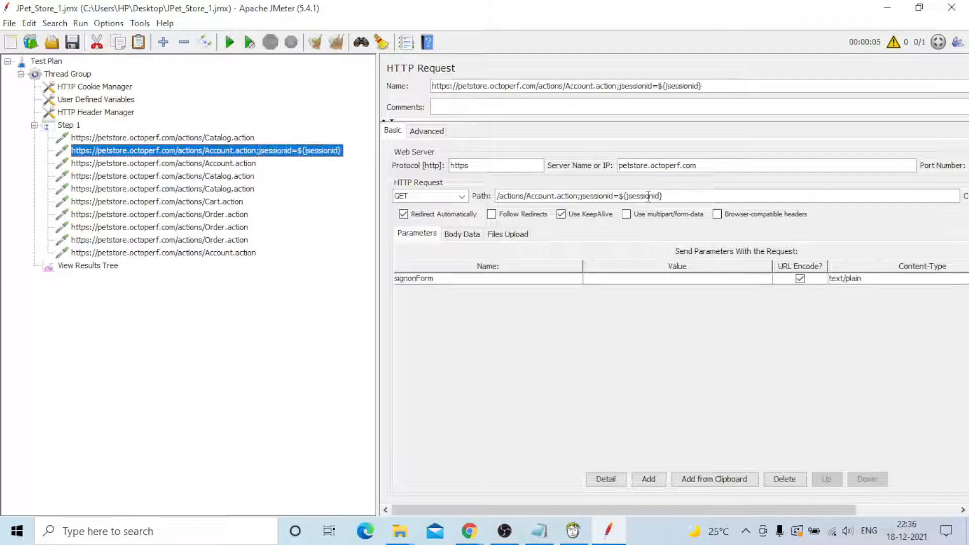
{"action": "left_click", "coordinate": [91, 100]}
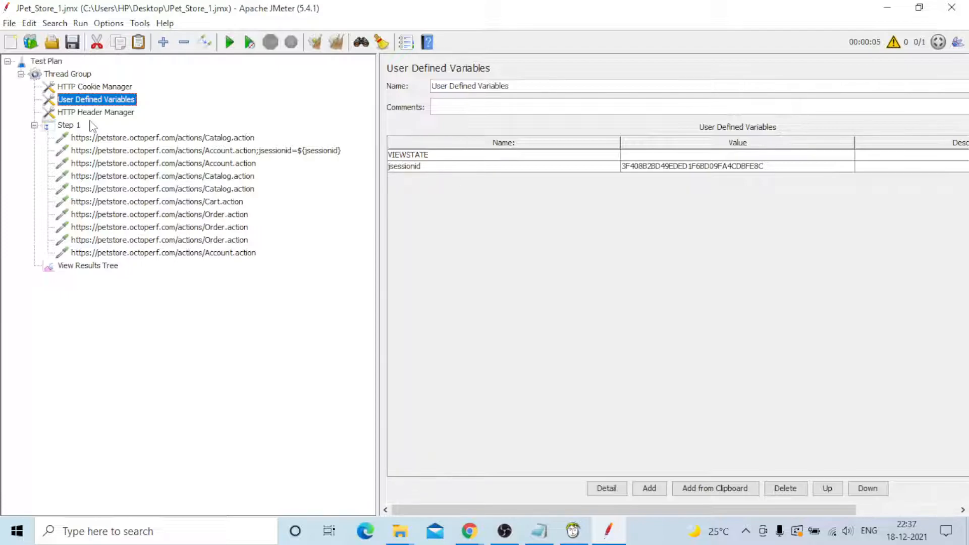
{"action": "left_click", "coordinate": [197, 150]}
{"action": "left_click", "coordinate": [198, 163]}
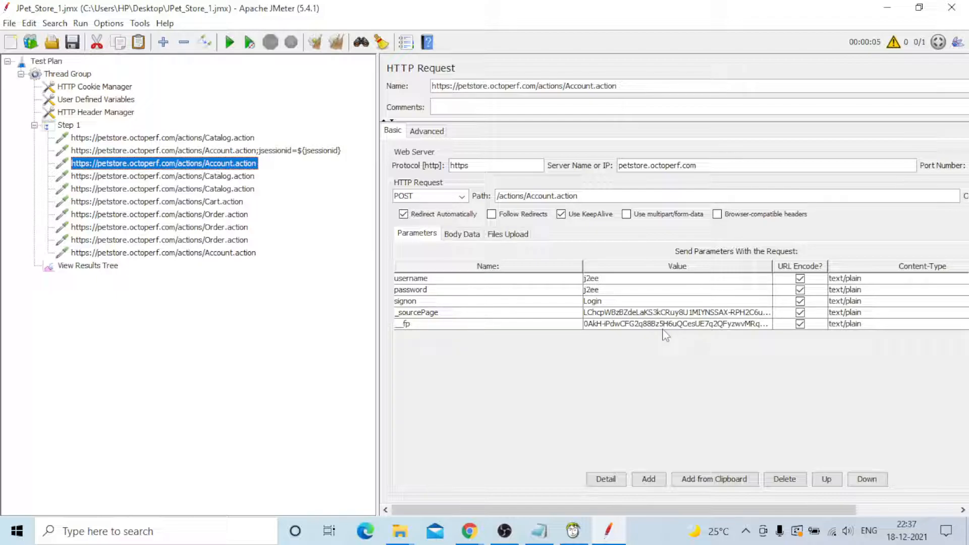
Step: Review the parameters of the remaining catalog, cart, order and sign-off requests under Step 1
{"action": "left_click", "coordinate": [227, 175]}
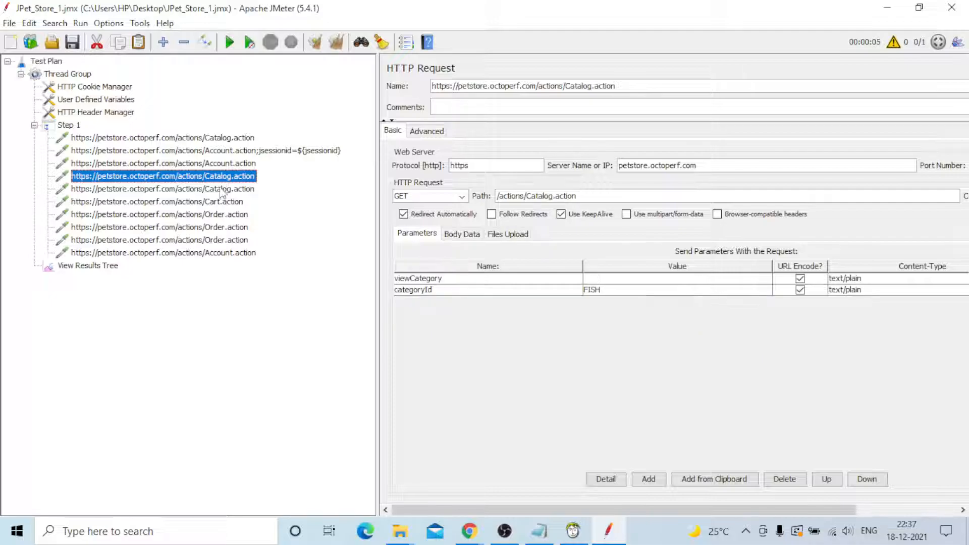
{"action": "left_click", "coordinate": [223, 190]}
{"action": "left_click", "coordinate": [218, 202]}
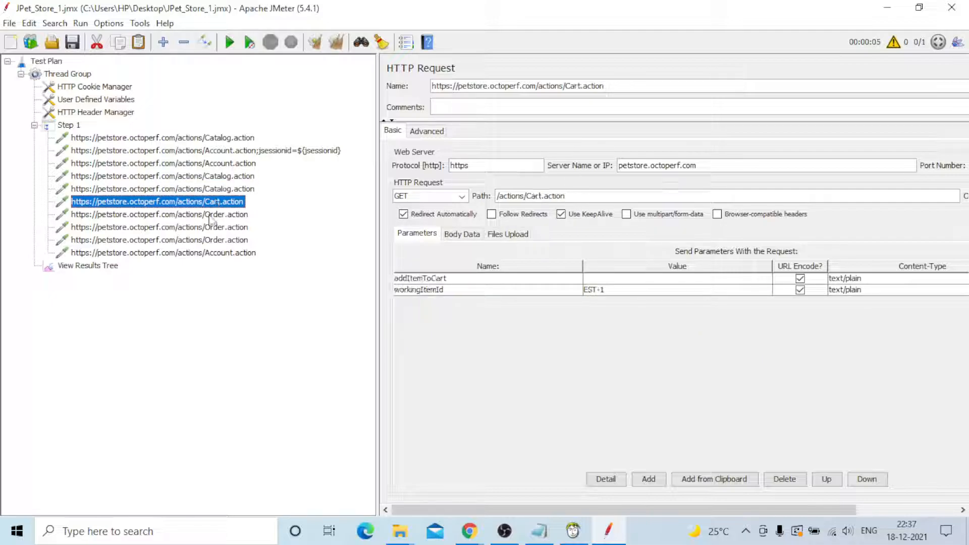
{"action": "left_click", "coordinate": [210, 215]}
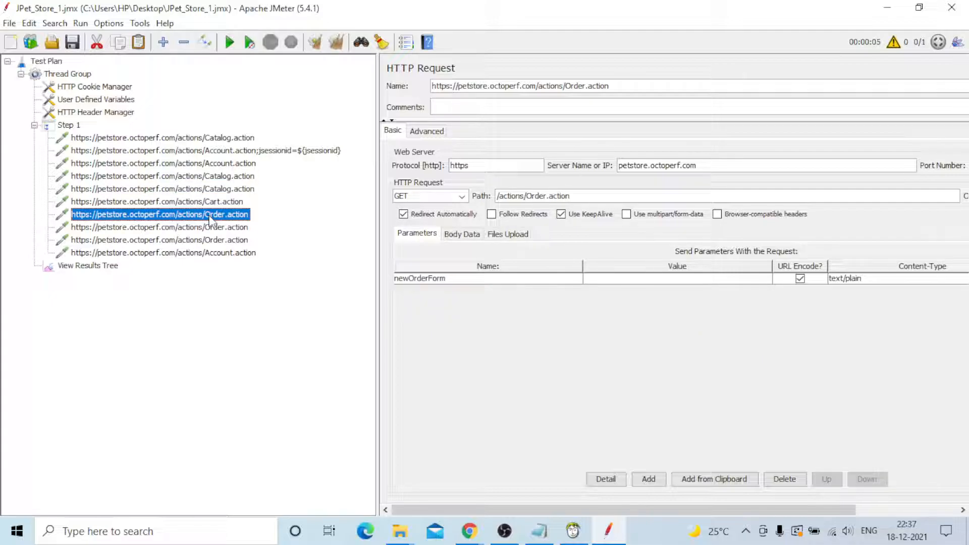
{"action": "left_click", "coordinate": [211, 227]}
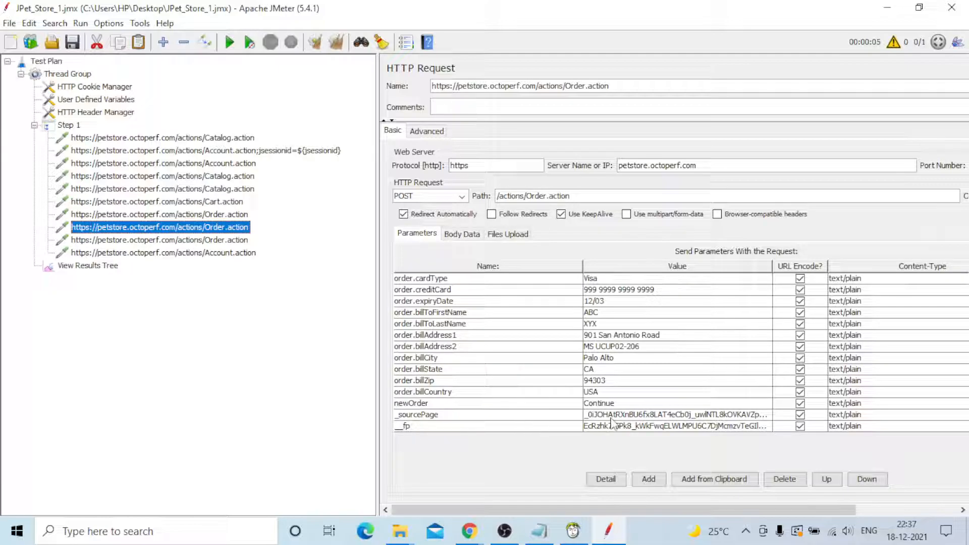
{"action": "left_click", "coordinate": [228, 241]}
{"action": "left_click", "coordinate": [230, 254]}
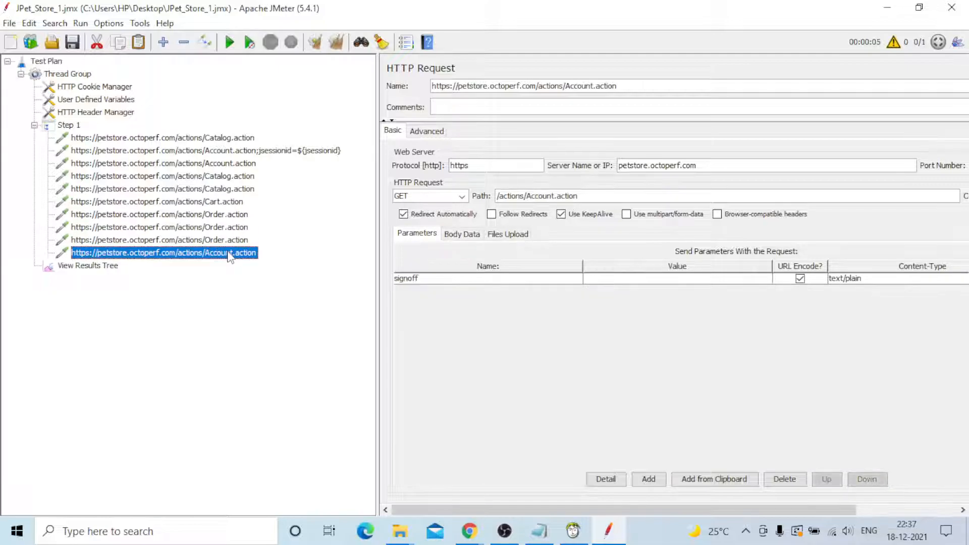
Step: Run the test plan with View Results Tree open and inspect the failed sample's result and request body
{"action": "left_click", "coordinate": [66, 266]}
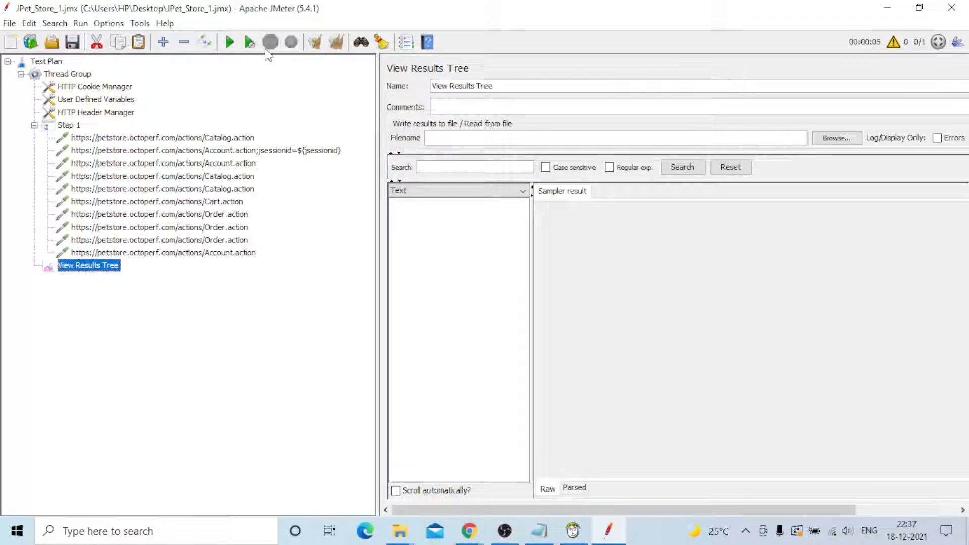
{"action": "key", "text": "ctrl+r"}
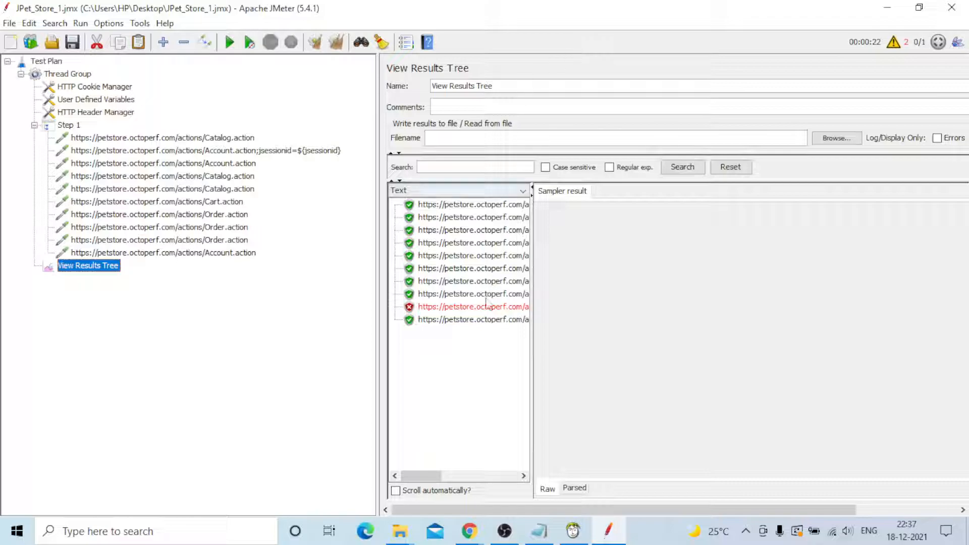
{"action": "left_click", "coordinate": [462, 308]}
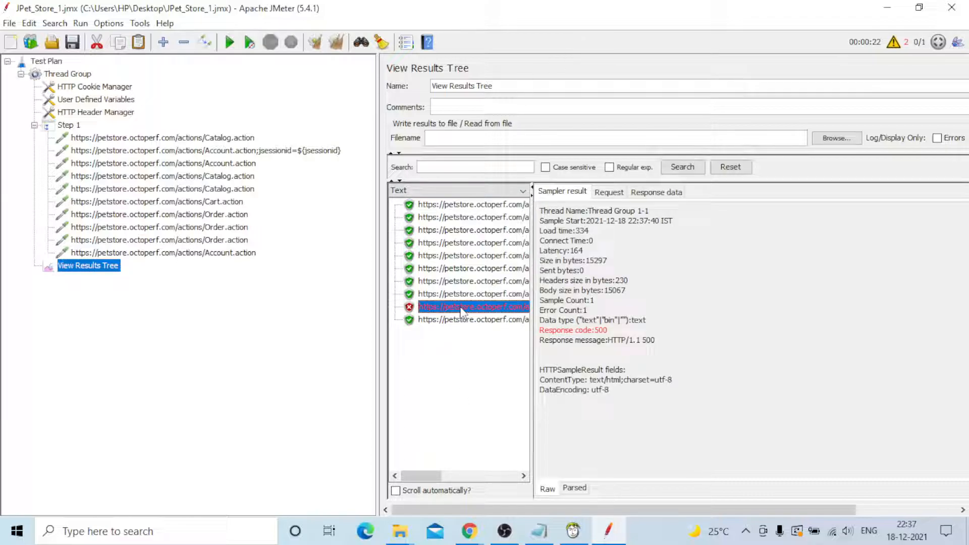
{"action": "left_click", "coordinate": [618, 195]}
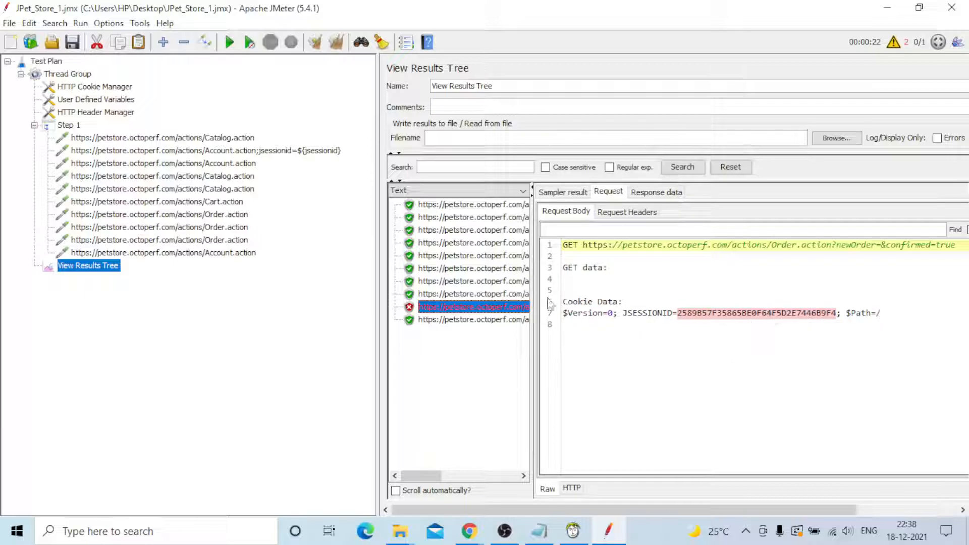
Step: Compare the request bodies and session cookies of the sign-off sample and several earlier samples, ending with the login request
{"action": "left_click", "coordinate": [449, 320]}
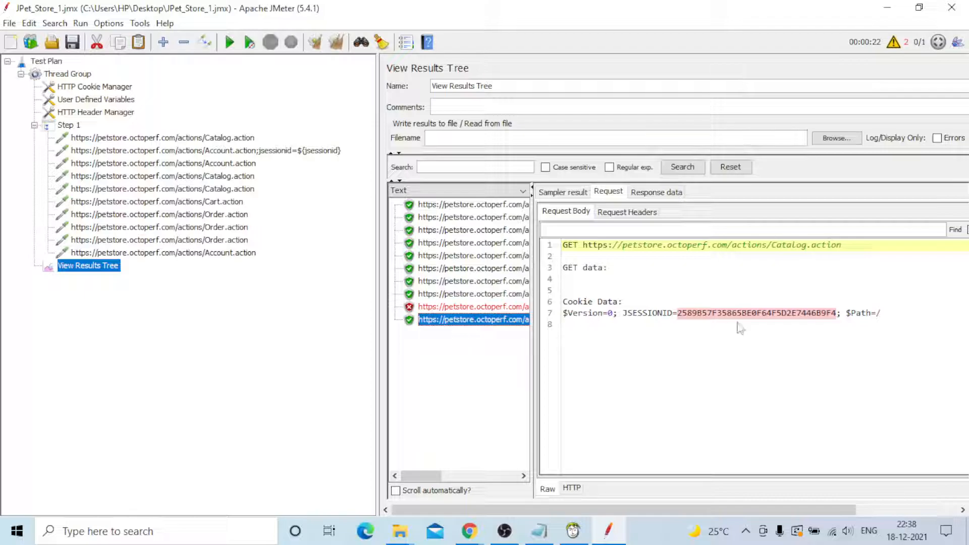
{"action": "left_click", "coordinate": [460, 281]}
{"action": "left_click", "coordinate": [459, 256]}
{"action": "left_click", "coordinate": [470, 231]}
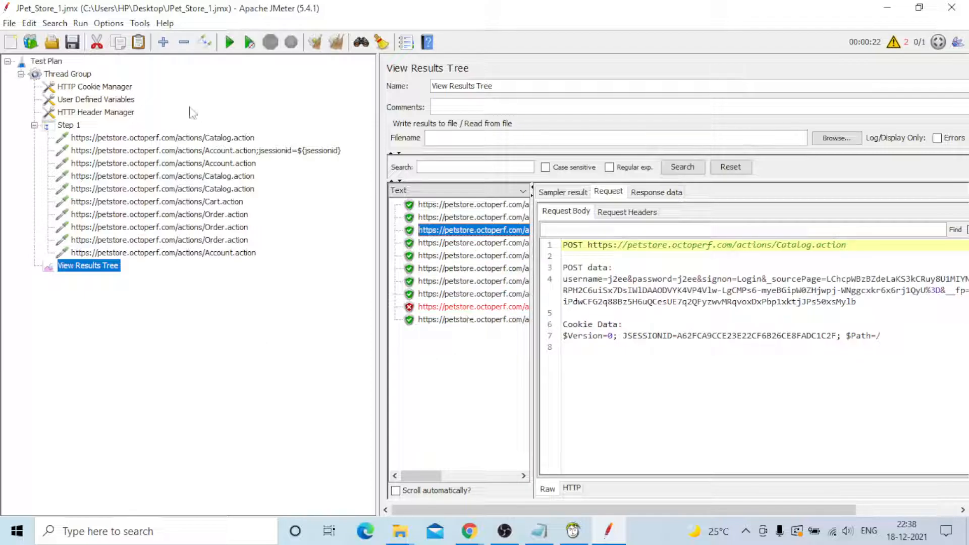
{"action": "left_click", "coordinate": [572, 530]}
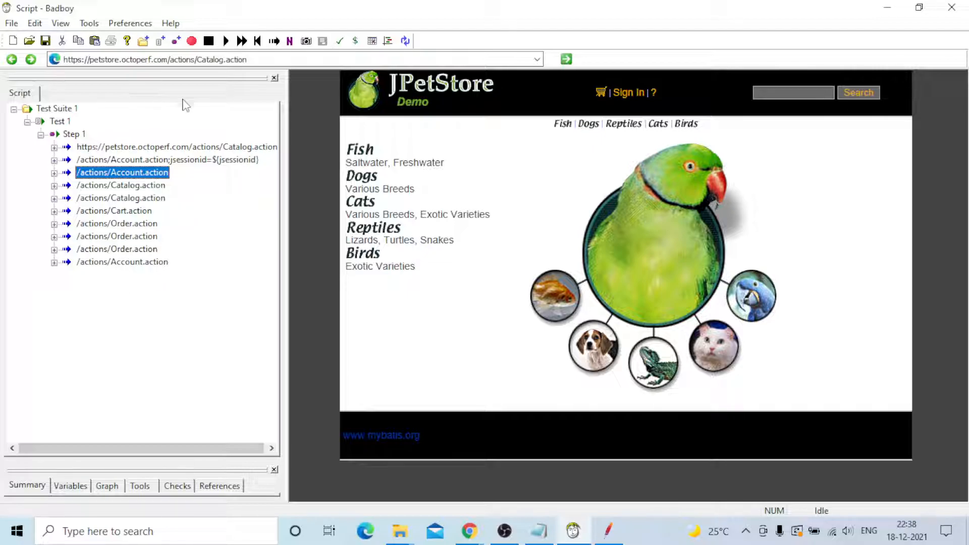
{"action": "left_click", "coordinate": [608, 534]}
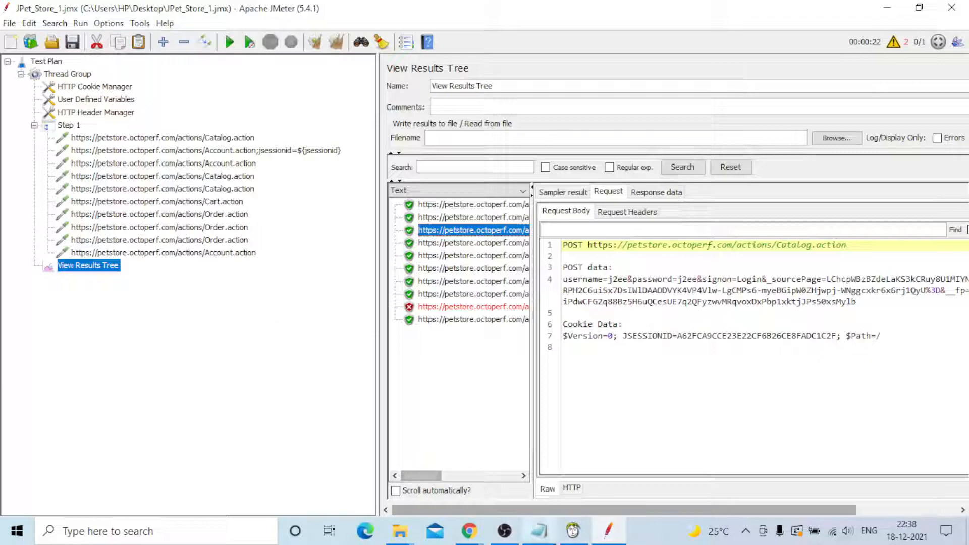
{"action": "left_click", "coordinate": [572, 530]}
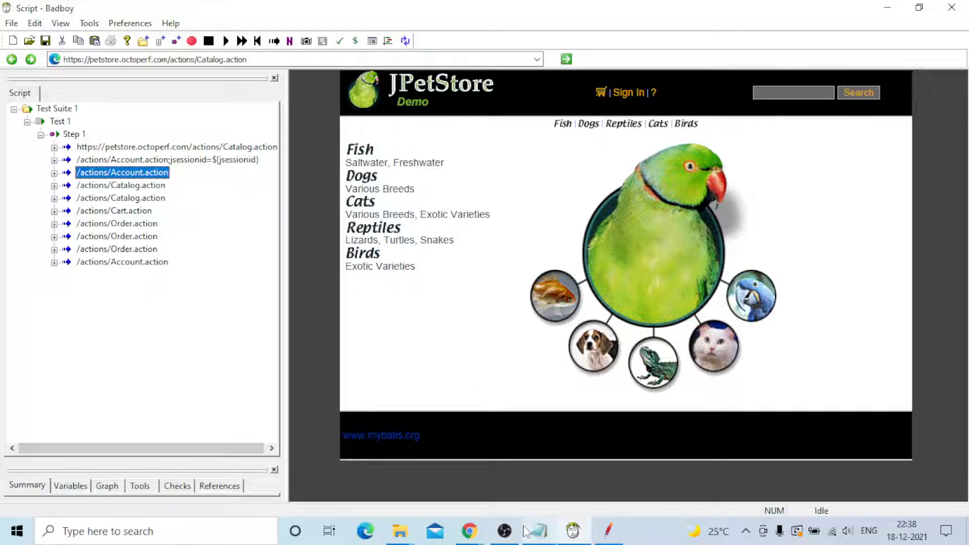
{"action": "left_click", "coordinate": [507, 535]}
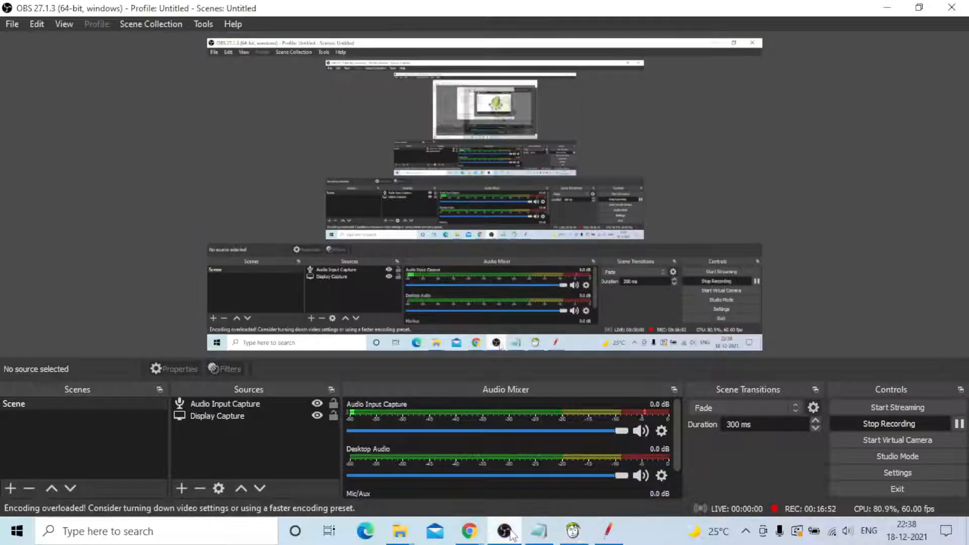